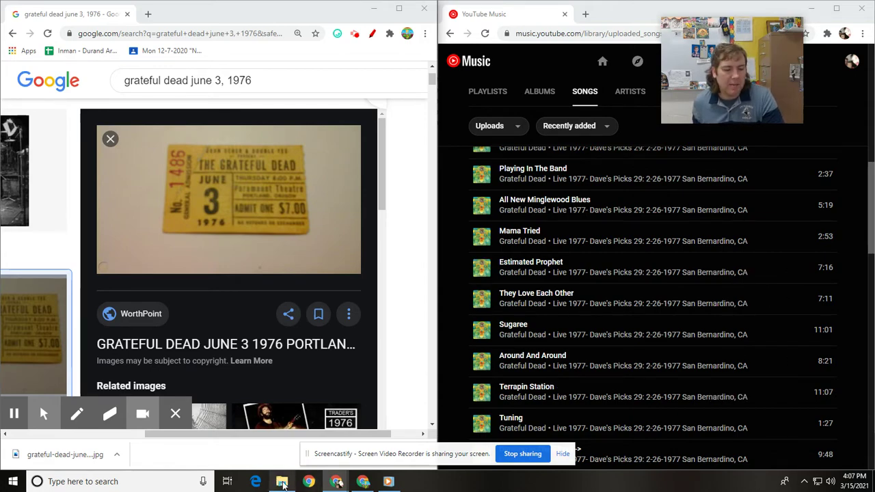
Step: Switch to Windows Media Player and check the album title and track list of the ripped audio CD
{"action": "left_click", "coordinate": [284, 484]}
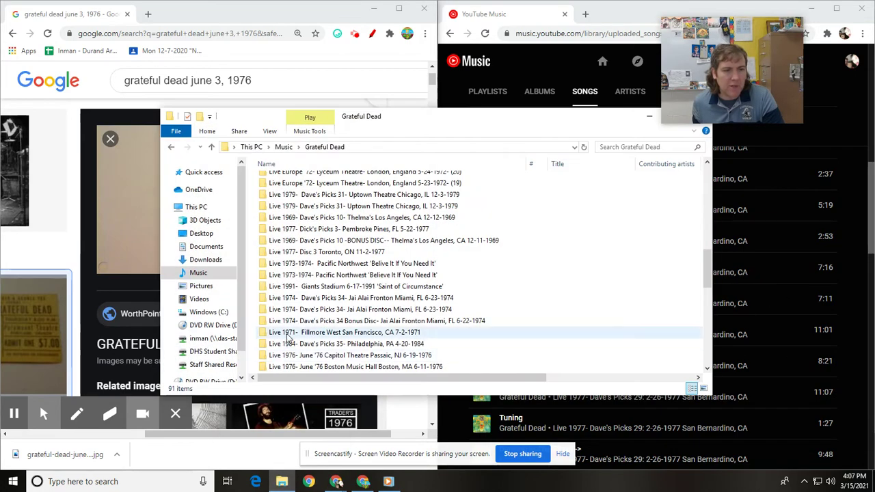
{"action": "left_click", "coordinate": [393, 481]}
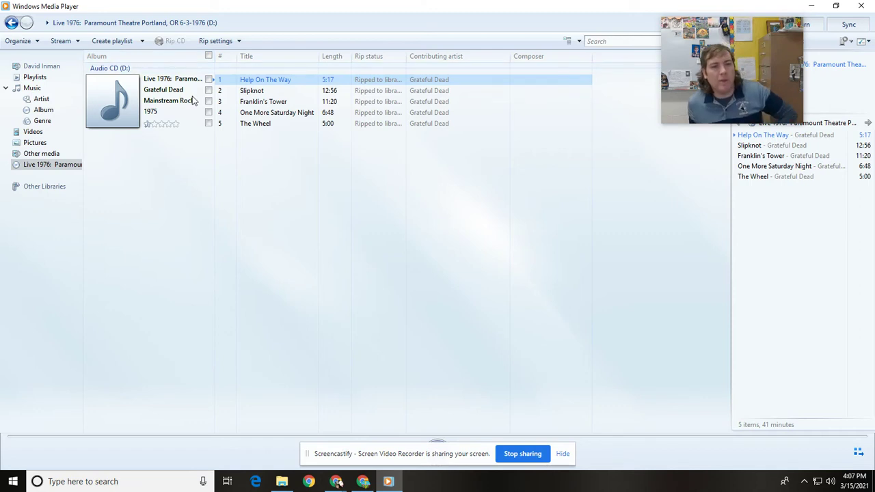
{"action": "left_click_drag", "start_coordinate": [160, 80], "coordinate": [162, 81]}
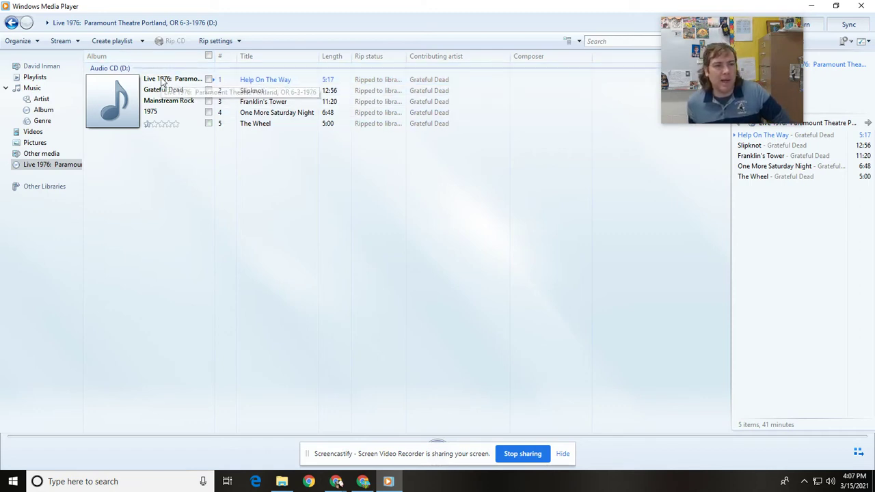
{"action": "left_click", "coordinate": [162, 80]}
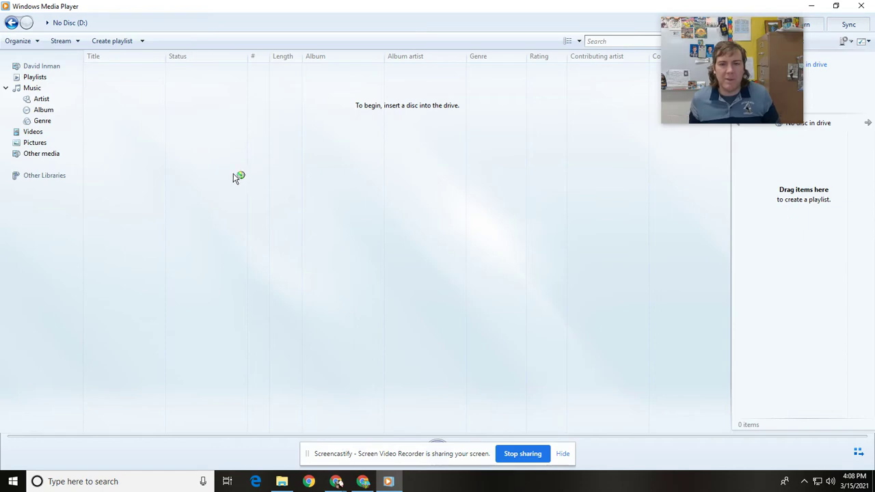
Step: Switch to File Explorer and open the Grateful Dead folder inside the Music library
{"action": "left_click", "coordinate": [281, 481]}
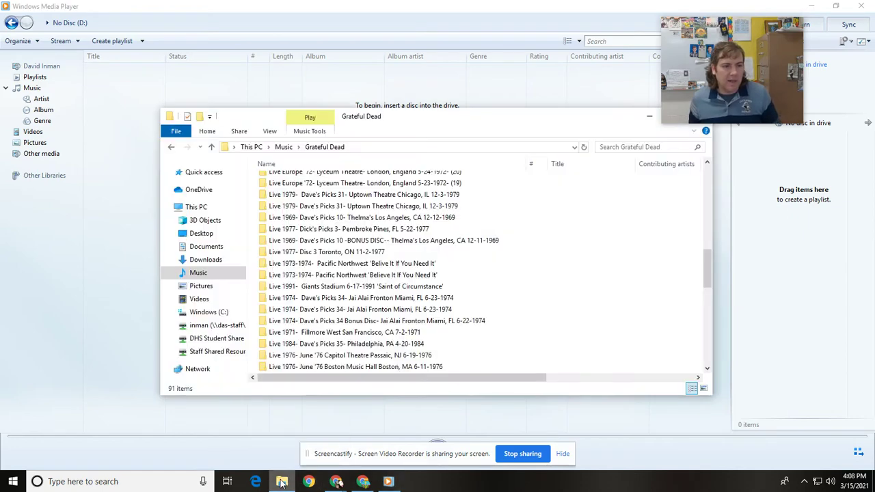
{"action": "scroll", "coordinate": [333, 272], "scroll_direction": "up", "scroll_amount": 3}
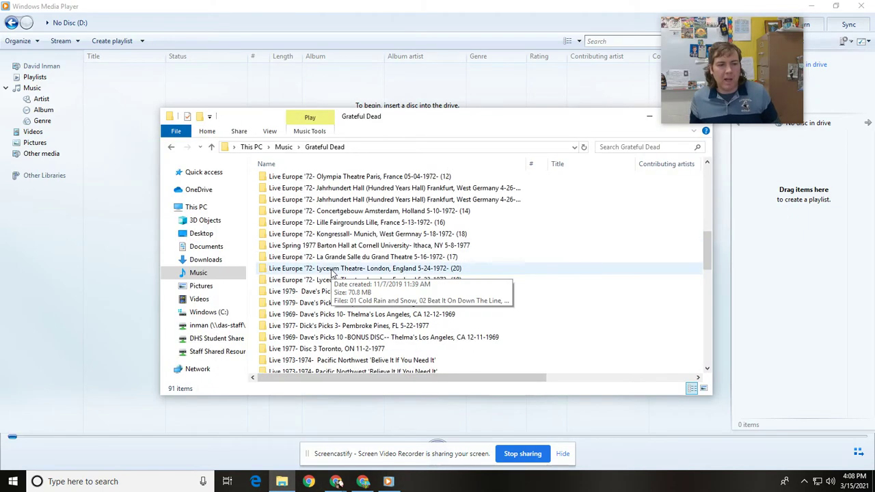
{"action": "scroll", "coordinate": [333, 272], "scroll_direction": "up", "scroll_amount": 5}
{"action": "left_click", "coordinate": [199, 273]}
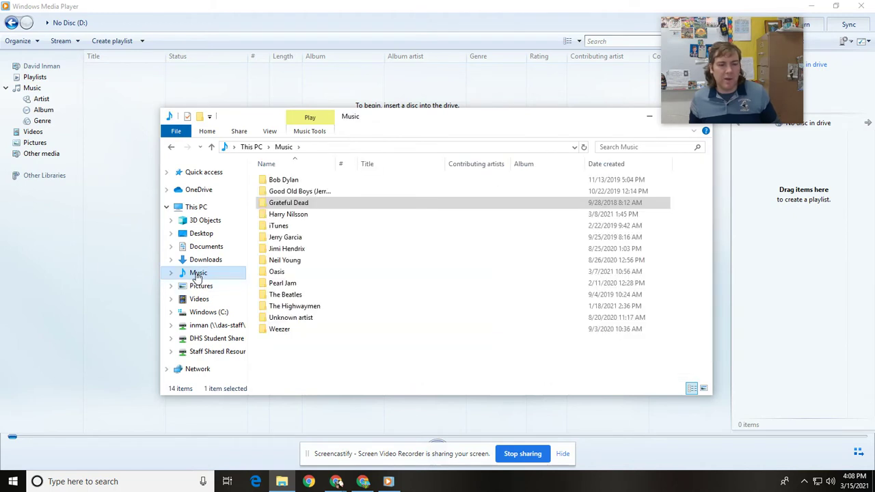
{"action": "left_click", "coordinate": [345, 207]}
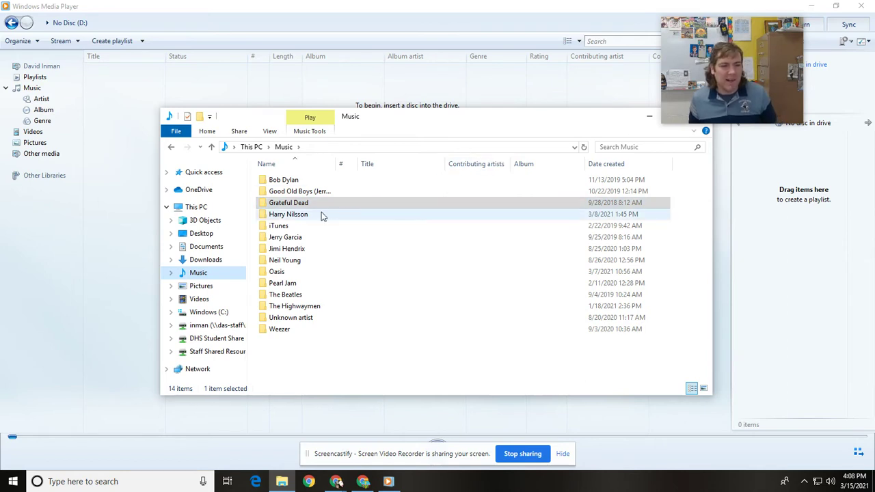
{"action": "mouse_move", "coordinate": [299, 225]}
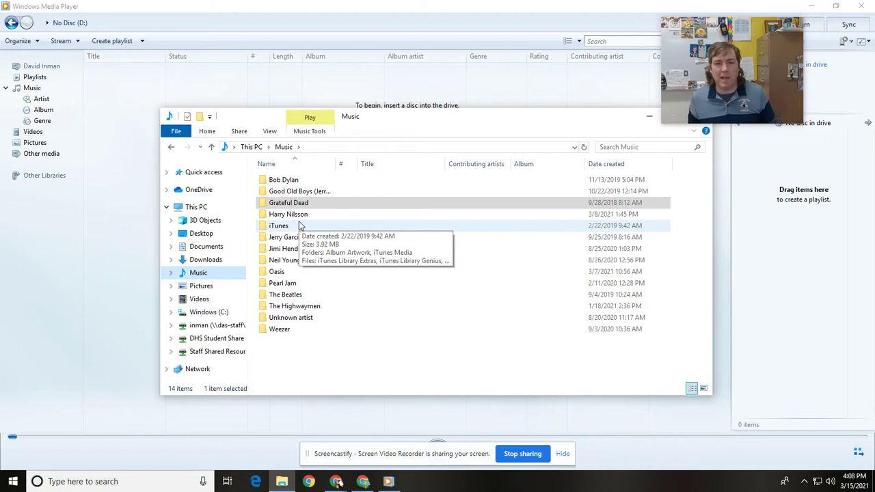
{"action": "double_click", "coordinate": [288, 204]}
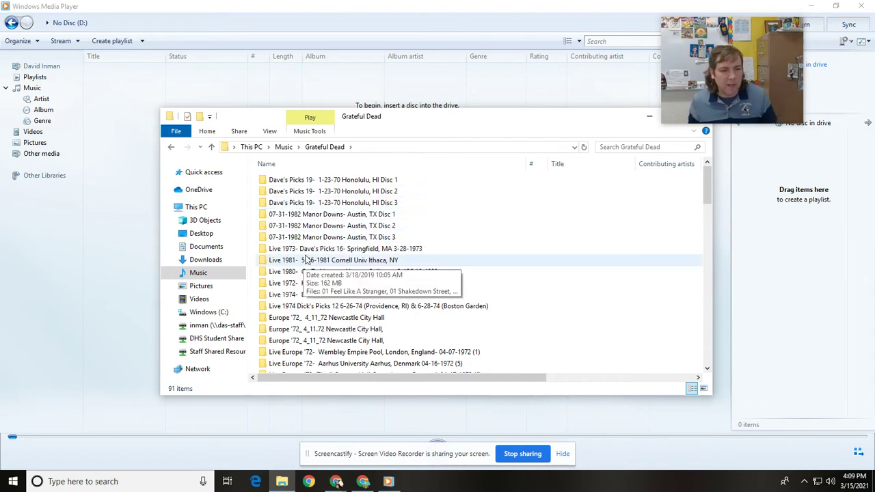
Step: Sort the Grateful Dead folders by name and open "Live 1976- Paramount Theatre Portland, OR 6-3-1976"
{"action": "scroll", "coordinate": [307, 259], "scroll_direction": "down", "scroll_amount": 2}
{"action": "scroll", "coordinate": [354, 263], "scroll_direction": "down", "scroll_amount": 2}
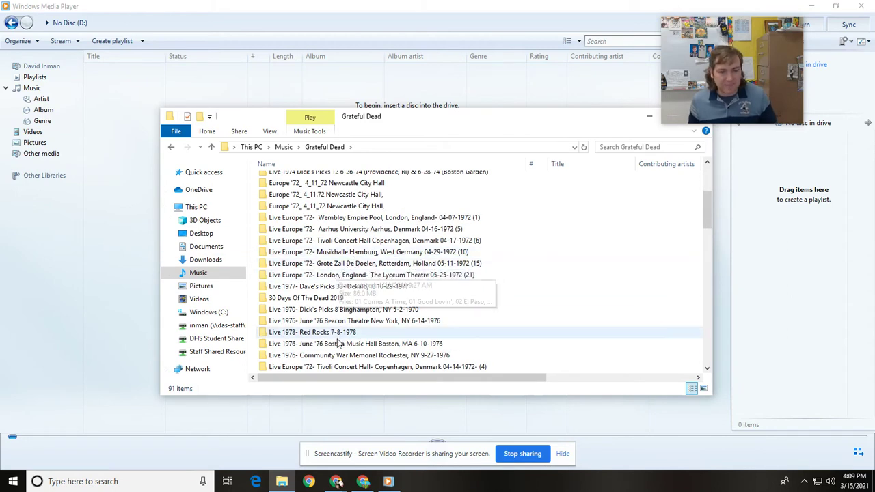
{"action": "left_click", "coordinate": [311, 164]}
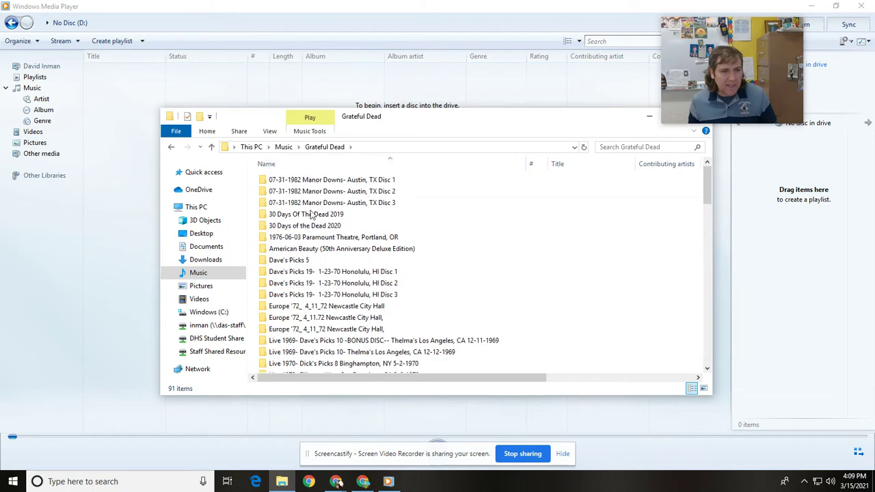
{"action": "scroll", "coordinate": [322, 232], "scroll_direction": "down", "scroll_amount": 12}
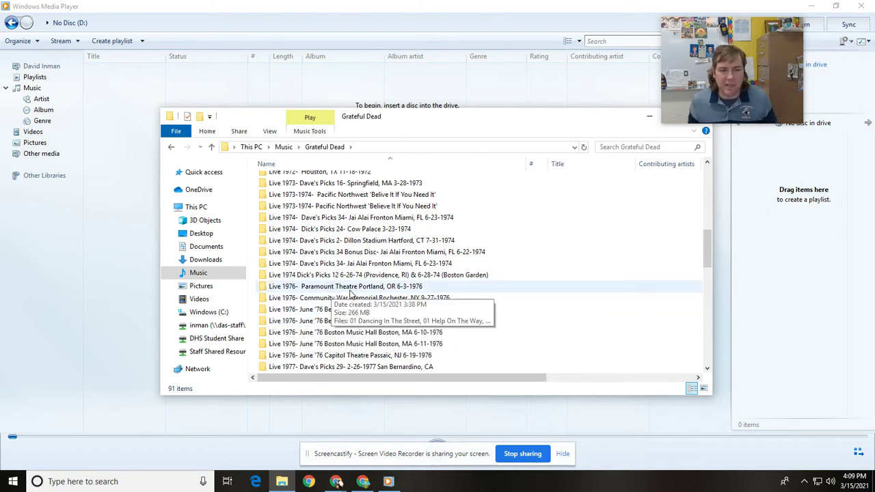
{"action": "double_click", "coordinate": [349, 287]}
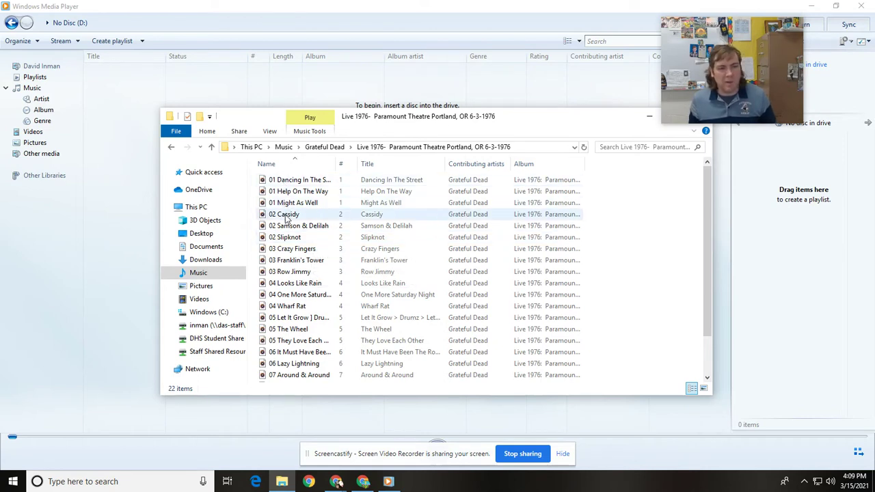
Step: Rename the file "01 Dancing In The Street" as "11 Dancing In The Street"
{"action": "scroll", "coordinate": [286, 220], "scroll_direction": "down", "scroll_amount": 2}
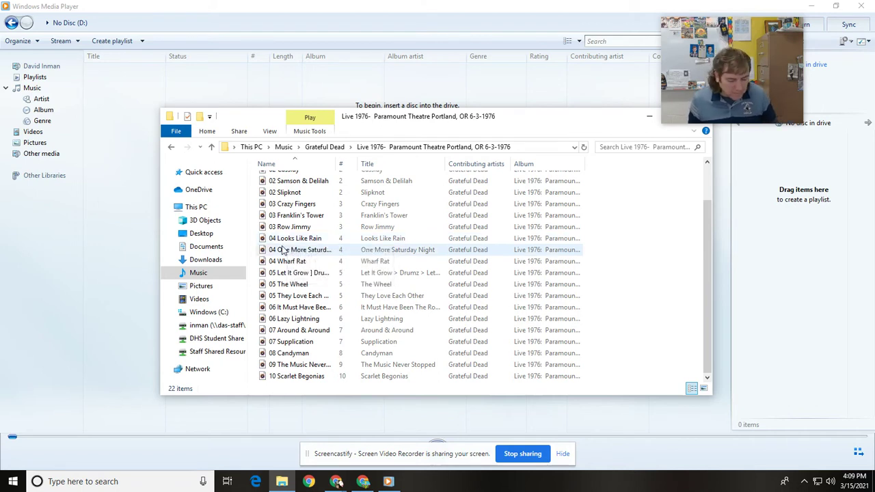
{"action": "scroll", "coordinate": [315, 266], "scroll_direction": "up", "scroll_amount": 2}
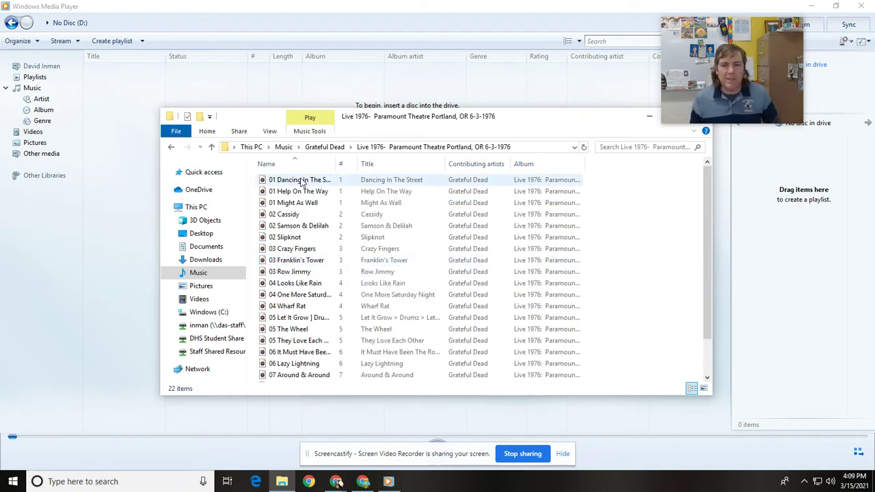
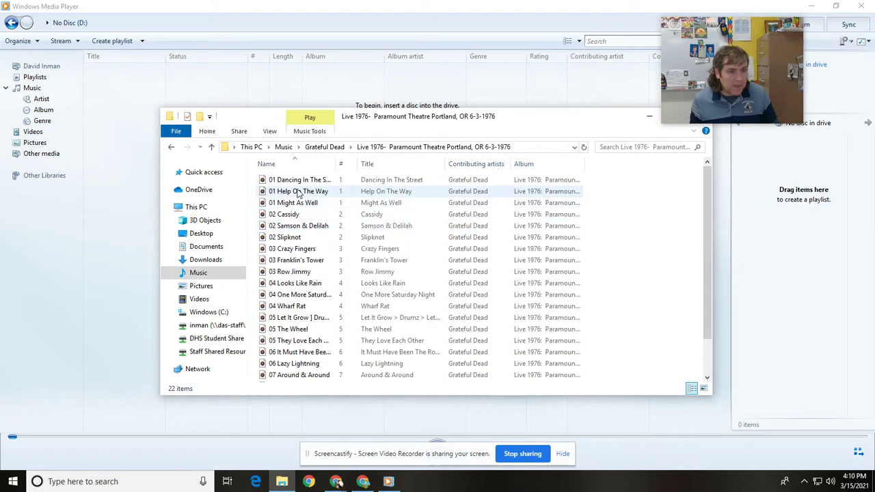
{"action": "right_click", "coordinate": [294, 181]}
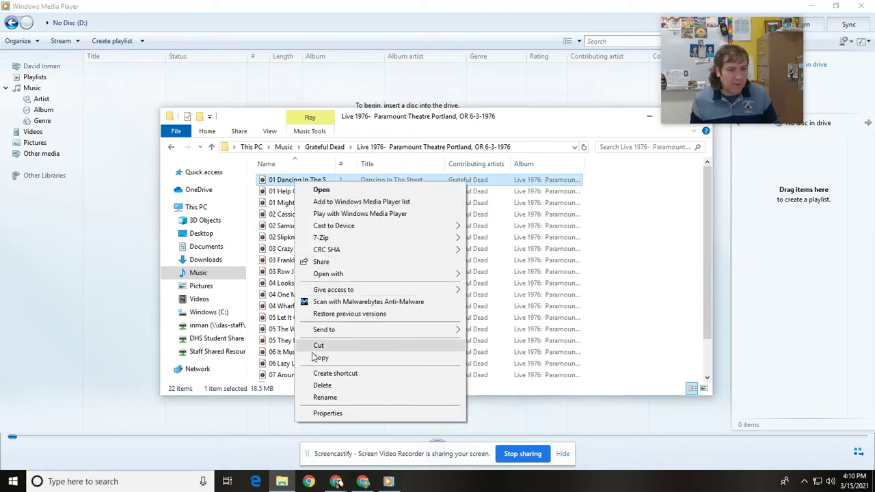
{"action": "left_click", "coordinate": [325, 398]}
{"action": "key", "text": "Home"}
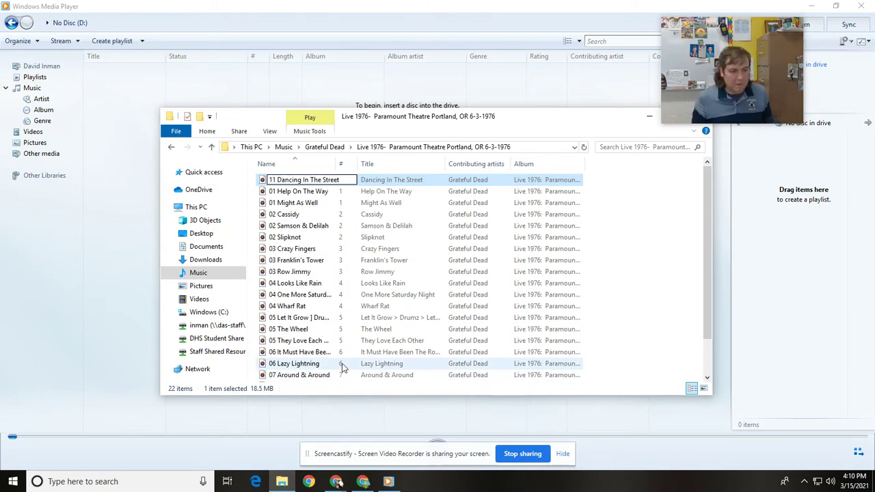
{"action": "key", "text": "Return"}
Step: Check the track order in the folder and rename "02 Samson & Delilah" as "12 Samson & Delilah"
{"action": "scroll", "coordinate": [345, 342], "scroll_direction": "up", "scroll_amount": 2}
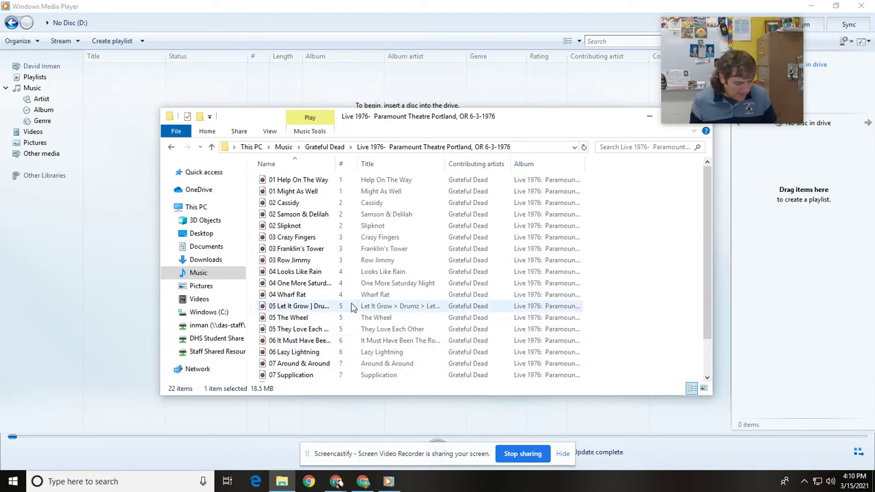
{"action": "scroll", "coordinate": [308, 309], "scroll_direction": "down", "scroll_amount": 2}
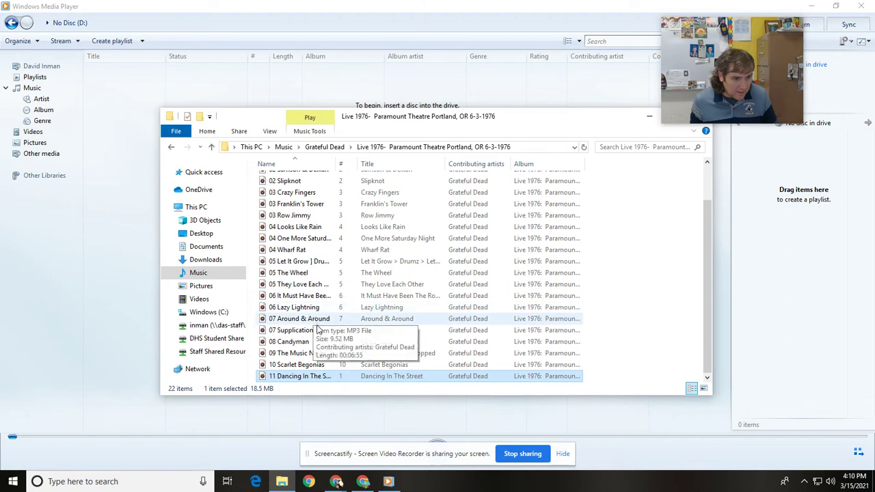
{"action": "scroll", "coordinate": [315, 333], "scroll_direction": "up", "scroll_amount": 2}
{"action": "scroll", "coordinate": [314, 335], "scroll_direction": "down", "scroll_amount": 2}
{"action": "scroll", "coordinate": [310, 319], "scroll_direction": "up", "scroll_amount": 2}
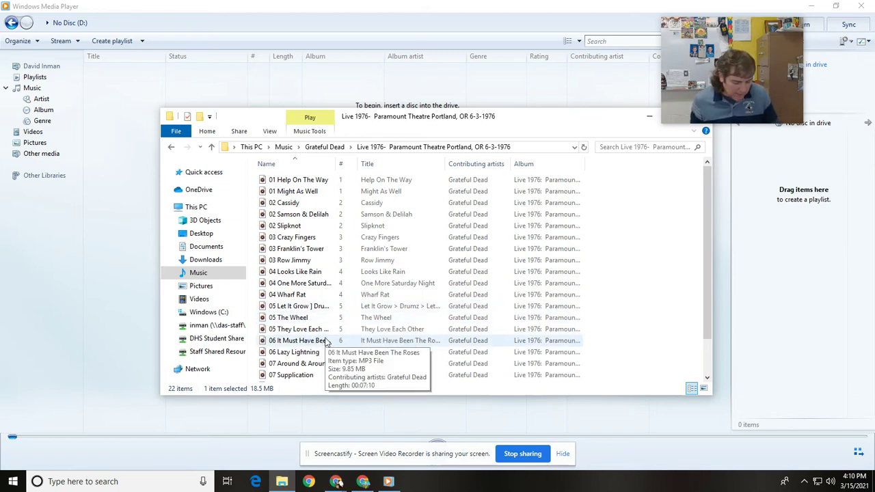
{"action": "scroll", "coordinate": [320, 322], "scroll_direction": "down", "scroll_amount": 2}
{"action": "scroll", "coordinate": [316, 304], "scroll_direction": "up", "scroll_amount": 2}
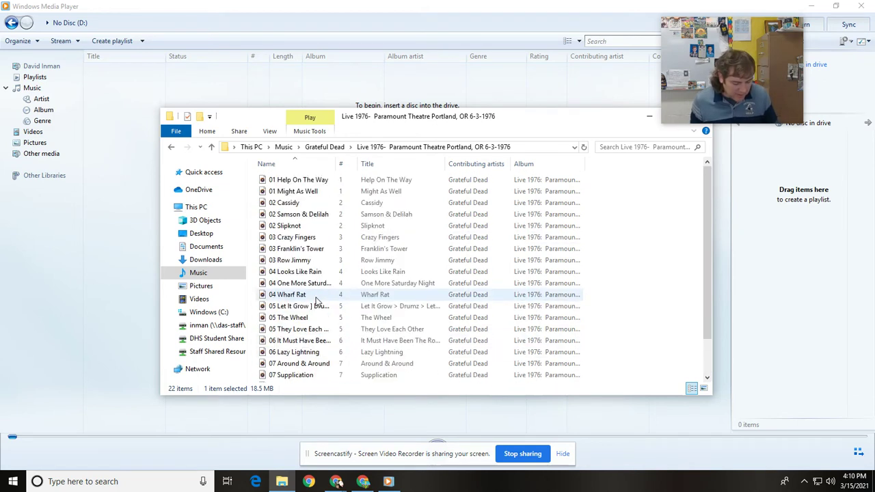
{"action": "right_click", "coordinate": [293, 216]}
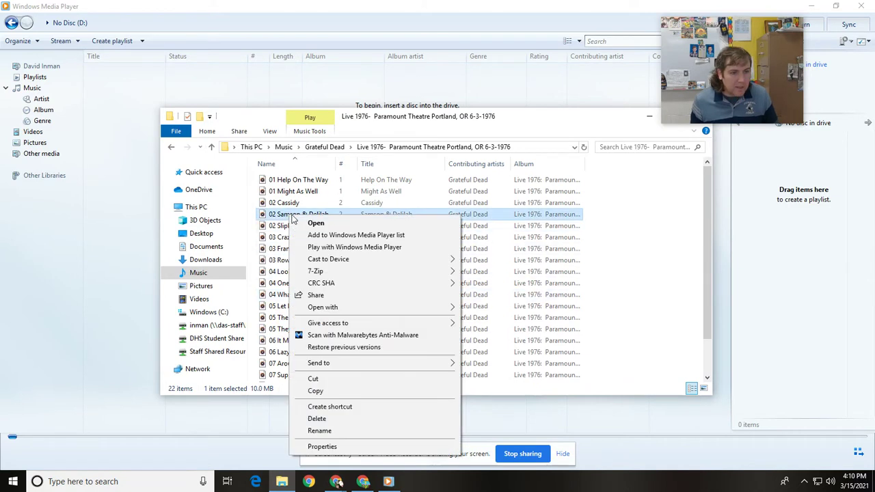
{"action": "left_click", "coordinate": [320, 431]}
{"action": "key", "text": "Home"}
{"action": "key", "text": "Delete"}
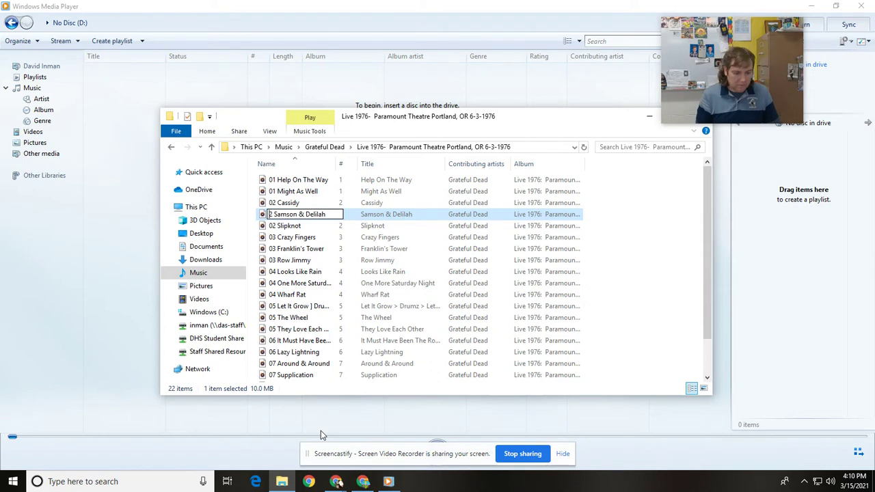
{"action": "type", "text": "1"}
{"action": "key", "text": "Return"}
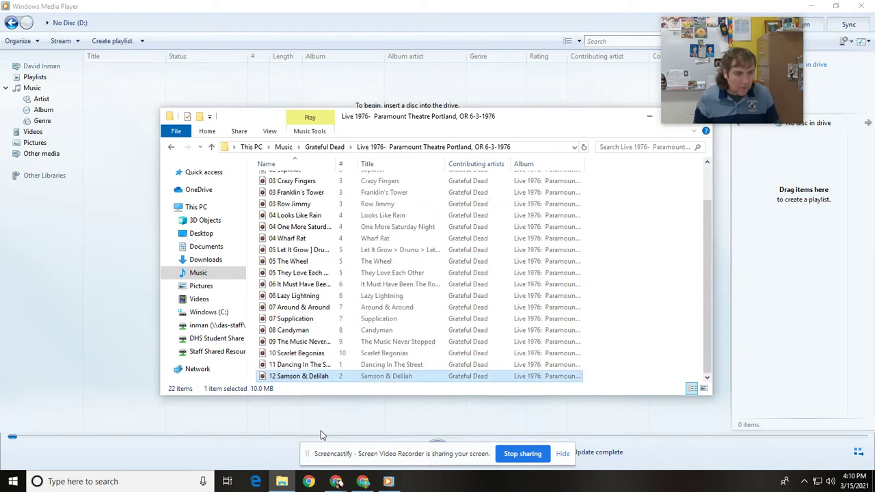
Step: Rename the file "03 Crazy Fingers" as "13 Crazy Fingers"
{"action": "right_click", "coordinate": [265, 181]}
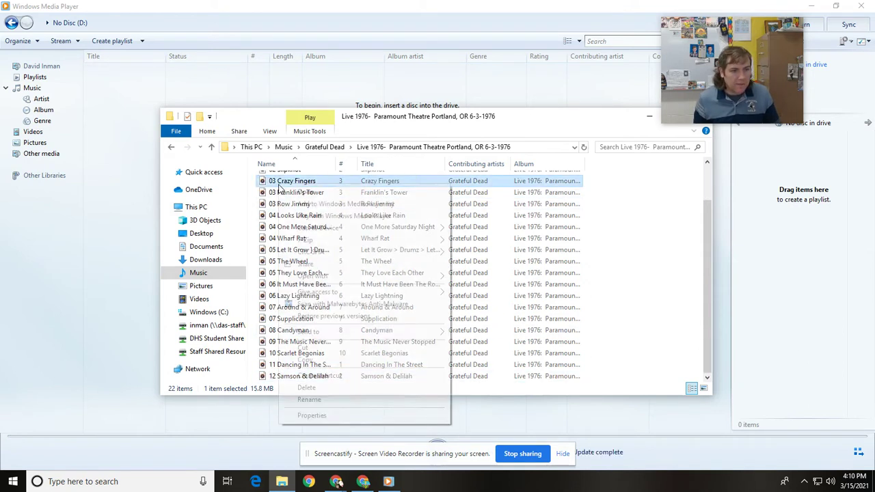
{"action": "left_click", "coordinate": [317, 396]}
{"action": "key", "text": "Home"}
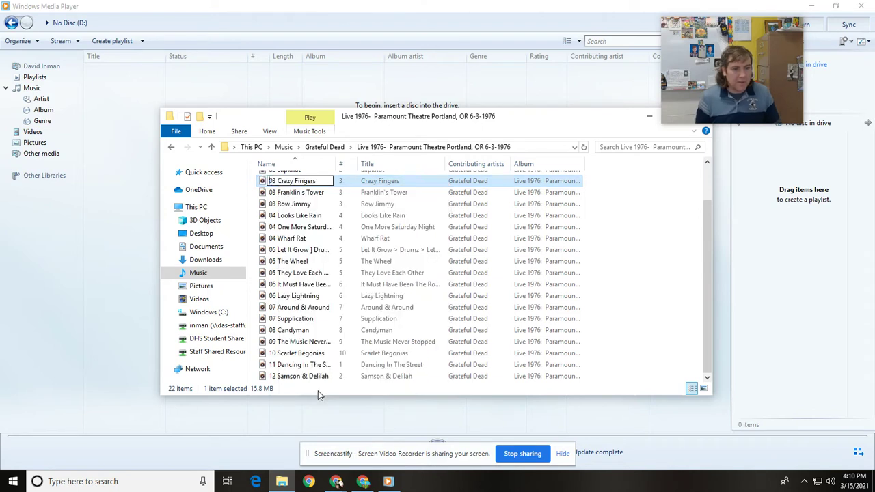
{"action": "key", "text": "Delete"}
{"action": "type", "text": "1"}
{"action": "key", "text": "Return"}
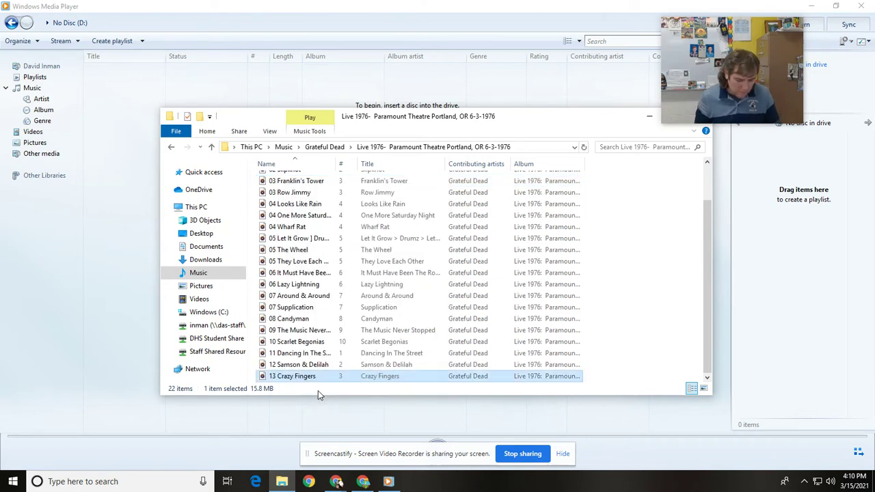
Step: Rename the file "04 Wharf Rat" as "14 Wharf Rat"
{"action": "right_click", "coordinate": [297, 229]}
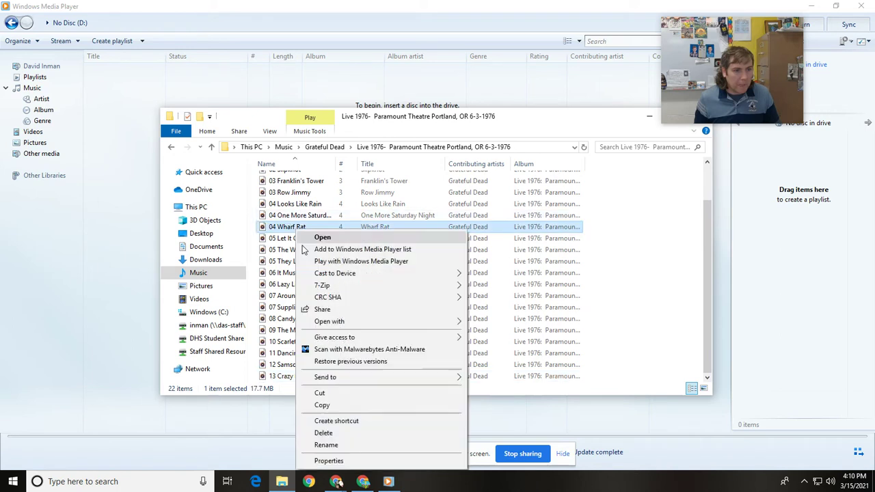
{"action": "left_click", "coordinate": [328, 445]}
{"action": "key", "text": "Home"}
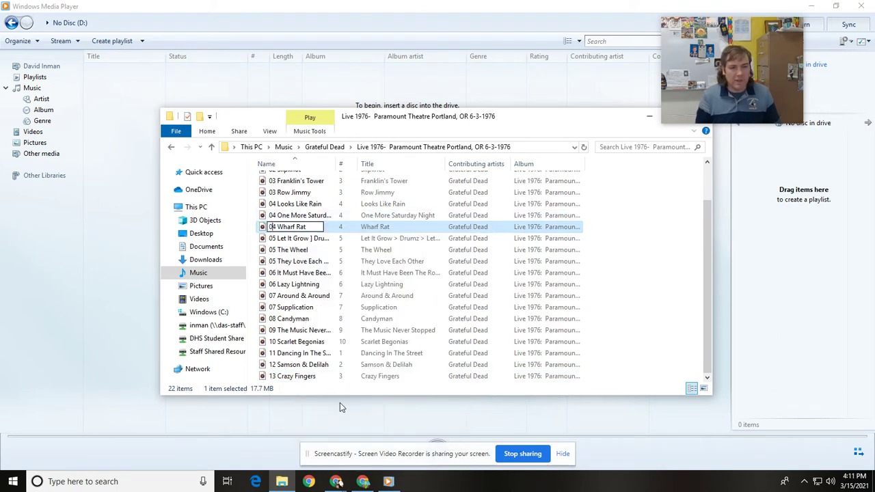
{"action": "key", "text": "Delete"}
{"action": "type", "text": "1"}
{"action": "key", "text": "Return"}
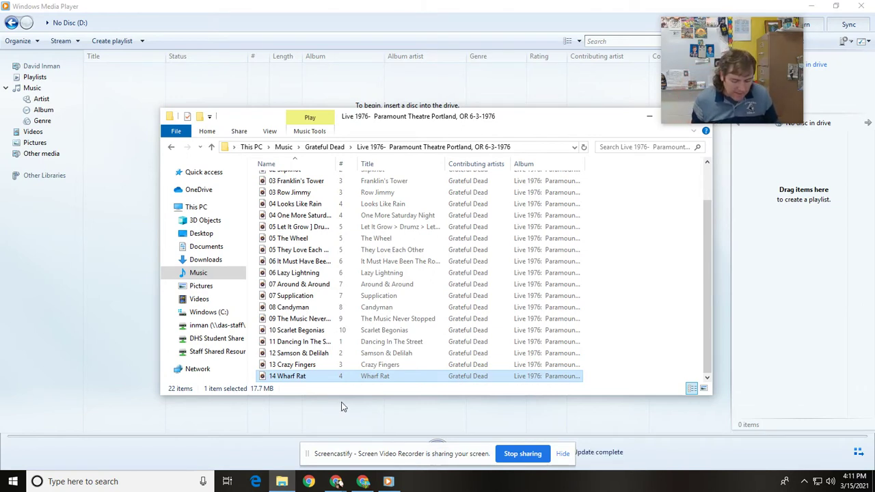
Step: Rename the file "05 Let It Grow ] Drumz ] Let It Grow" as "15 Let It Grow ] Drumz ] Let It Grow"
{"action": "left_click", "coordinate": [287, 228]}
{"action": "right_click", "coordinate": [287, 228]}
{"action": "left_click", "coordinate": [320, 443]}
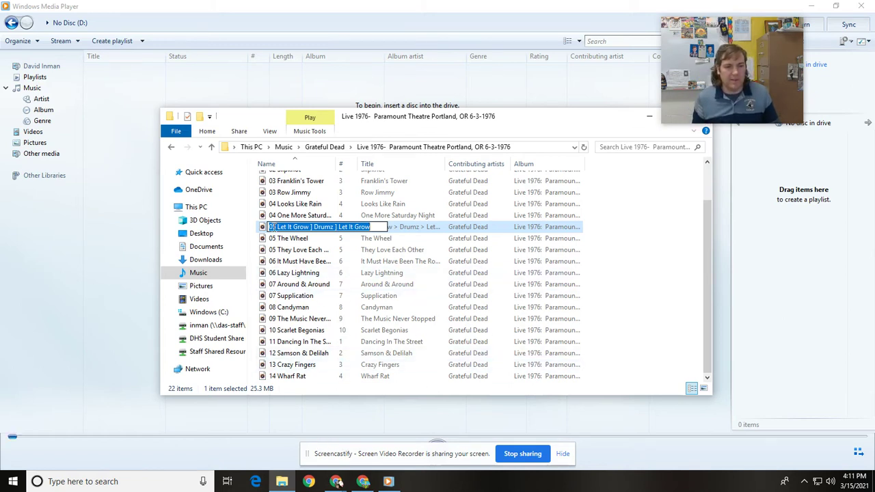
{"action": "left_click", "coordinate": [272, 228]}
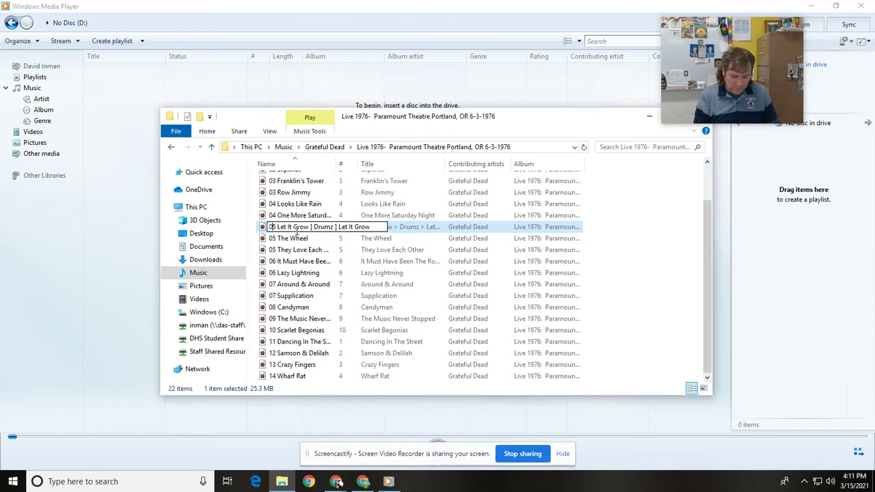
{"action": "key", "text": "BackSpace"}
{"action": "type", "text": "1"}
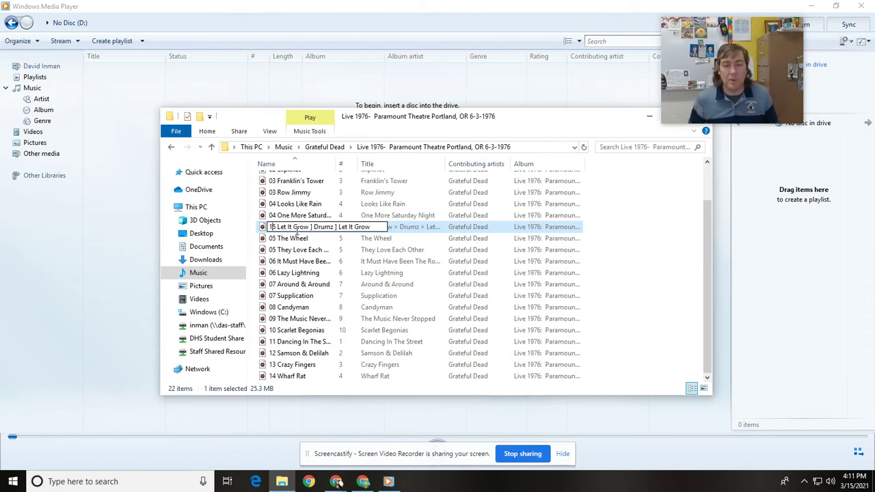
{"action": "key", "text": "Return"}
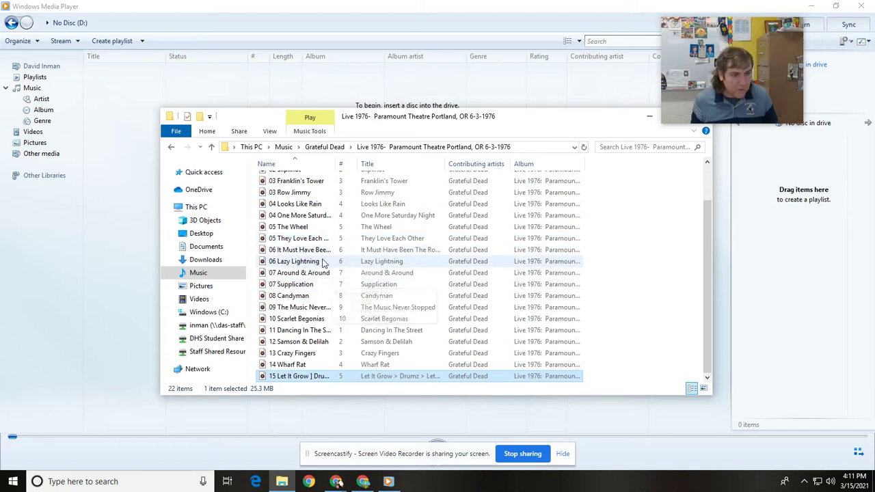
Step: Rename the file "06 It Must Have Been The Roses" as "16 It Must Have Been The Roses"
{"action": "left_click", "coordinate": [305, 249]}
{"action": "right_click", "coordinate": [297, 249]}
{"action": "left_click", "coordinate": [321, 228]}
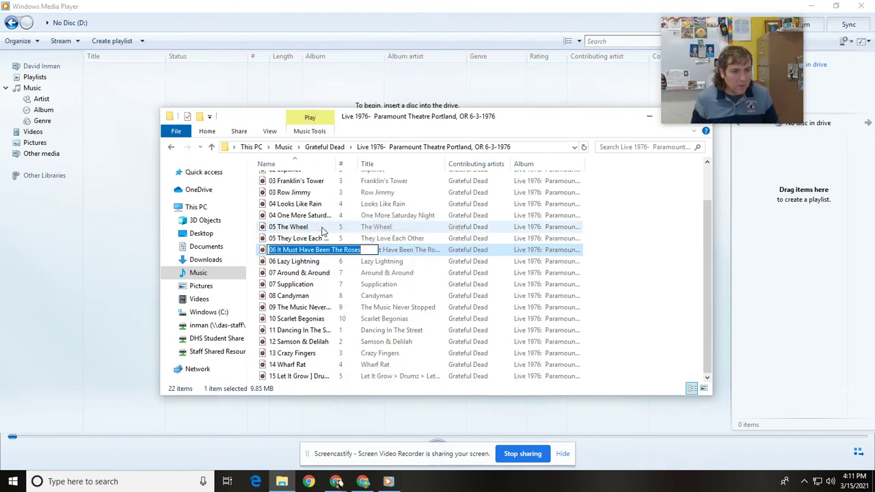
{"action": "key", "text": "Home"}
{"action": "key", "text": "Delete"}
{"action": "type", "text": "1"}
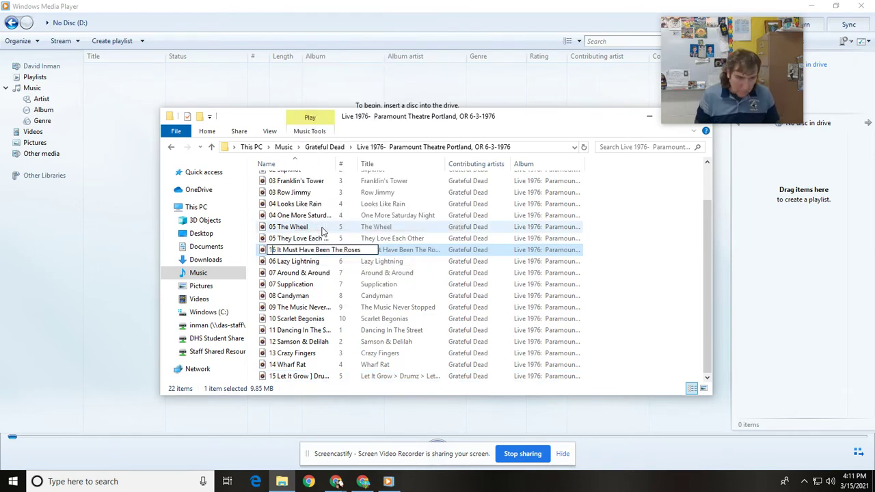
{"action": "key", "text": "Return"}
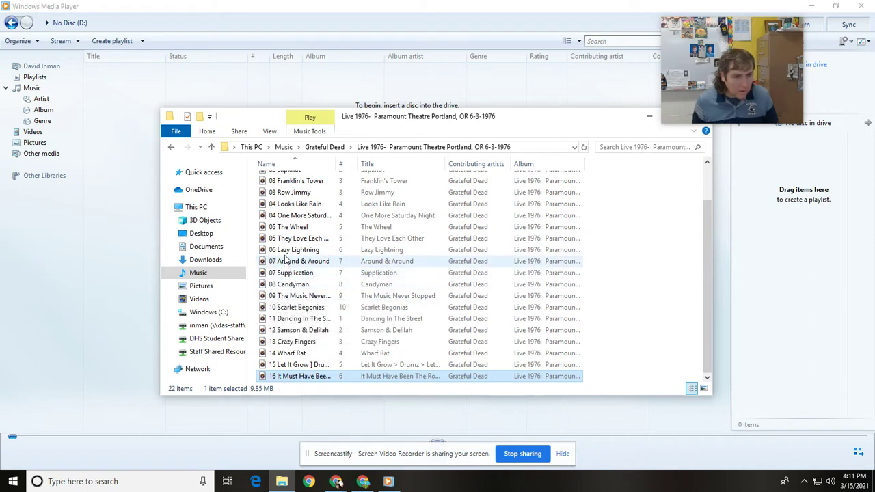
Step: Rename the file "07 Around & Around" as "17 Around & Around"
{"action": "right_click", "coordinate": [290, 263]}
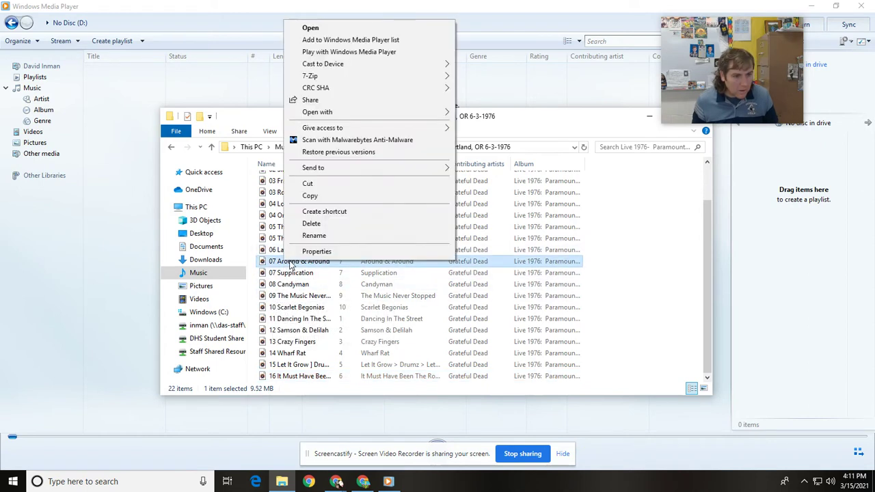
{"action": "left_click", "coordinate": [313, 235]}
{"action": "key", "text": "Home"}
{"action": "key", "text": "Delete"}
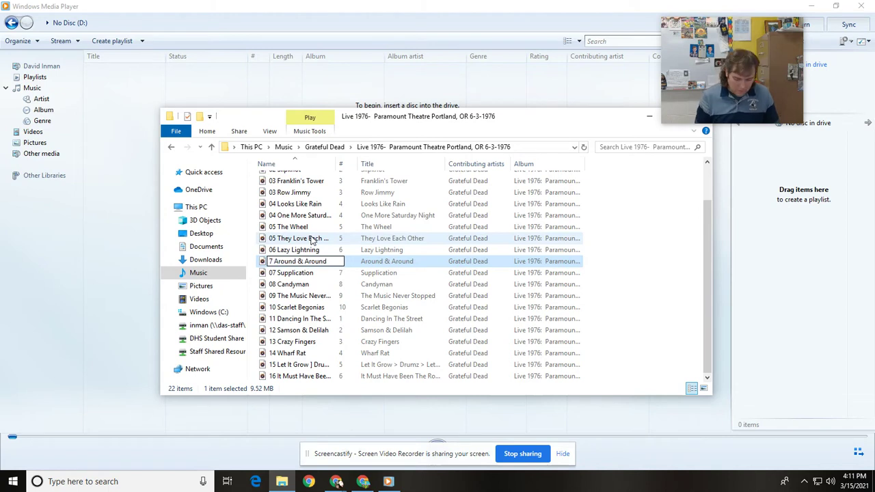
{"action": "type", "text": "1"}
{"action": "key", "text": "Return"}
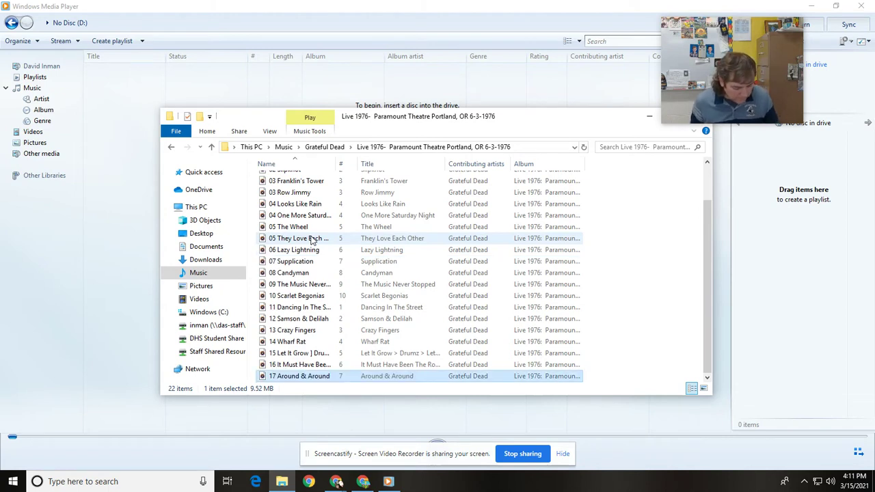
Step: Rename the first disc-three file "01 Help On The Way" as "18 Help On The Way"
{"action": "scroll", "coordinate": [326, 267], "scroll_direction": "up", "scroll_amount": 2}
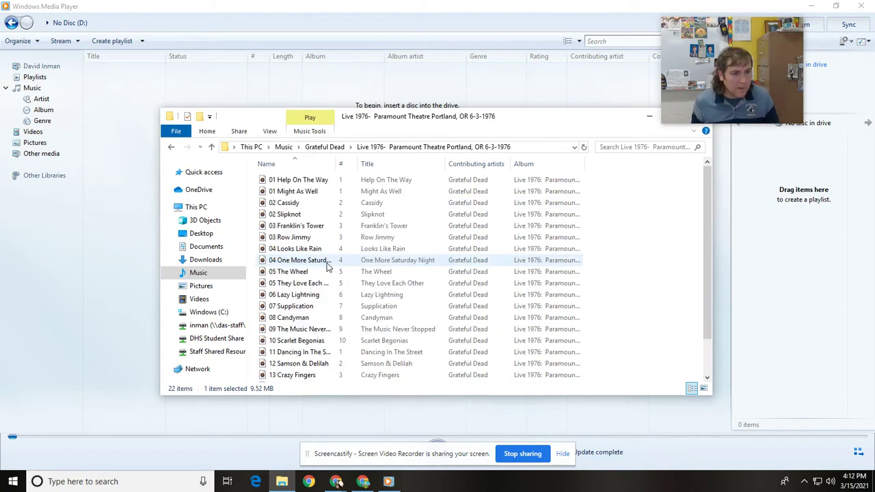
{"action": "right_click", "coordinate": [287, 180]}
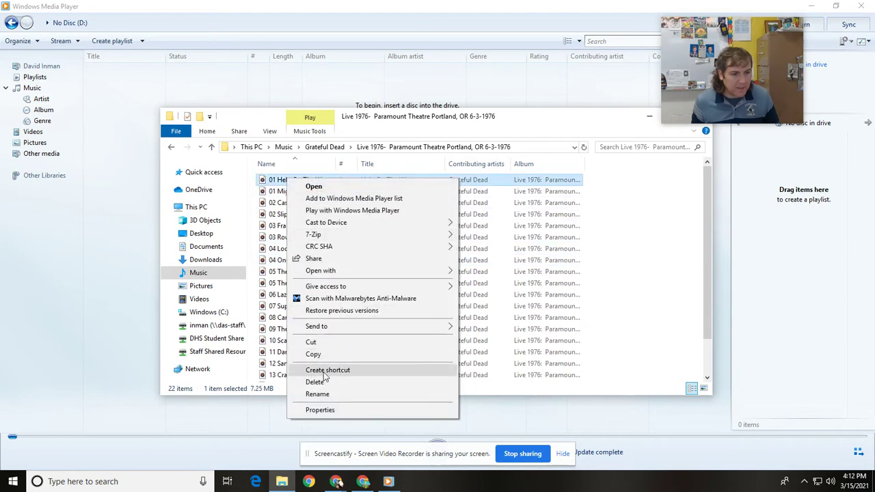
{"action": "left_click", "coordinate": [324, 394]}
{"action": "key", "text": "Home"}
{"action": "key", "text": "Right"}
{"action": "key", "text": "Right"}
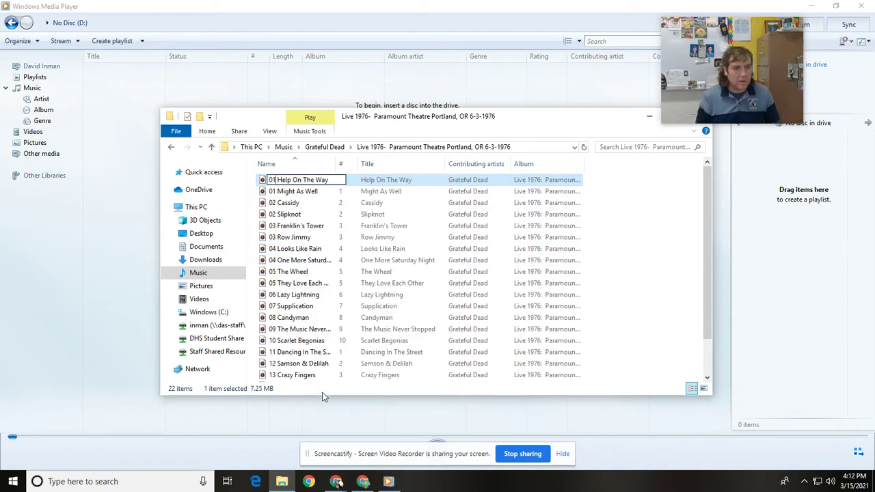
{"action": "key", "text": "BackSpace"}
{"action": "key", "text": "BackSpace"}
{"action": "type", "text": "18"}
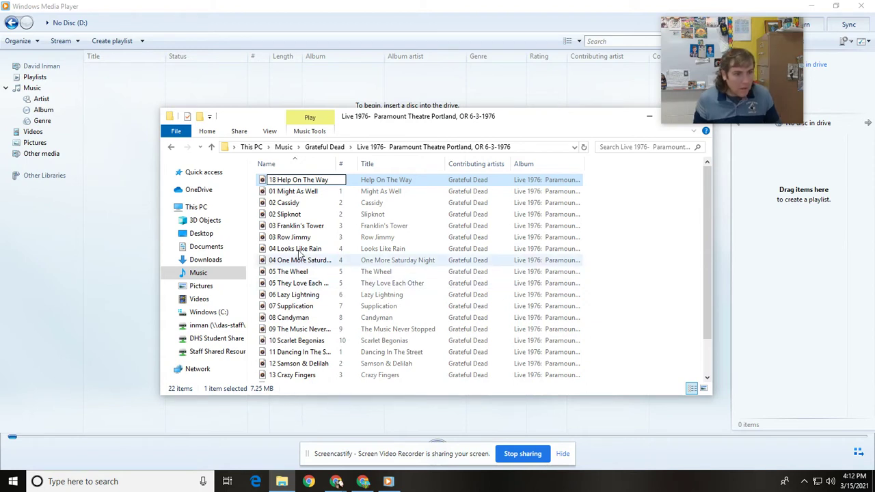
Step: Rename the file "02 Slipknot" as "19 Slipknot"
{"action": "right_click", "coordinate": [291, 217]}
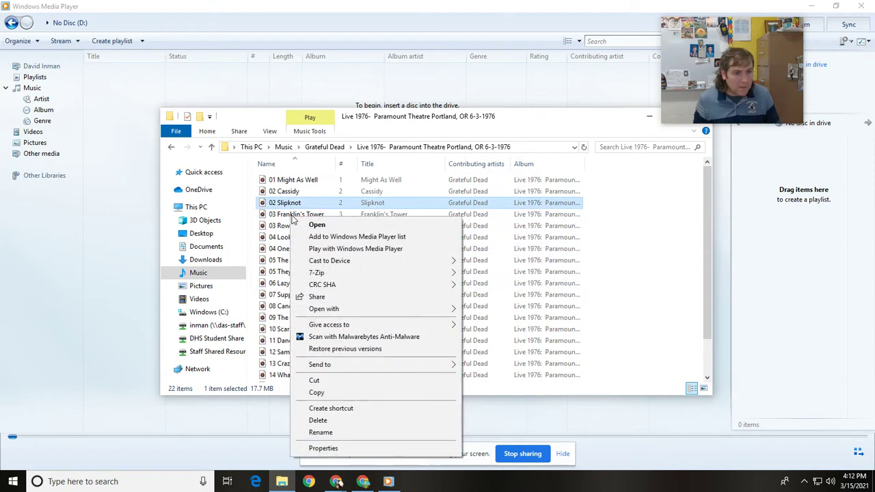
{"action": "left_click", "coordinate": [321, 433]}
{"action": "key", "text": "Left"}
{"action": "key", "text": "ctrl+Right"}
{"action": "key", "text": "BackSpace"}
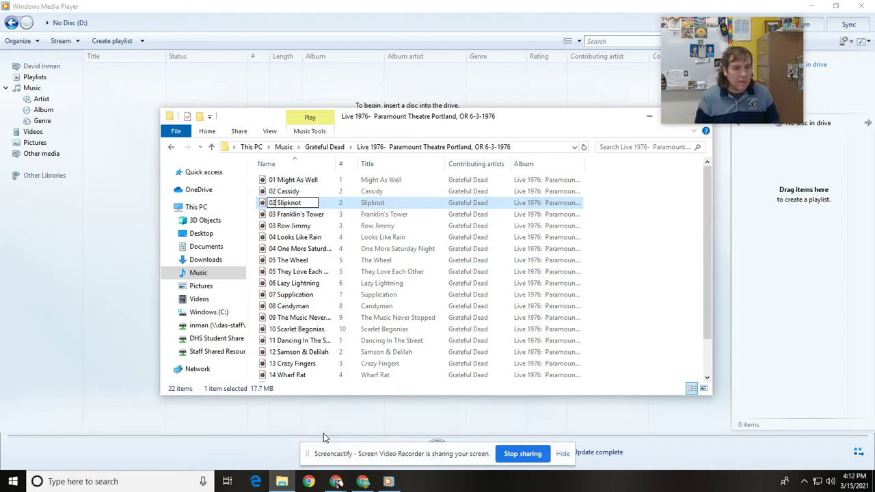
{"action": "key", "text": "BackSpace"}
{"action": "key", "text": "BackSpace"}
{"action": "type", "text": "19"}
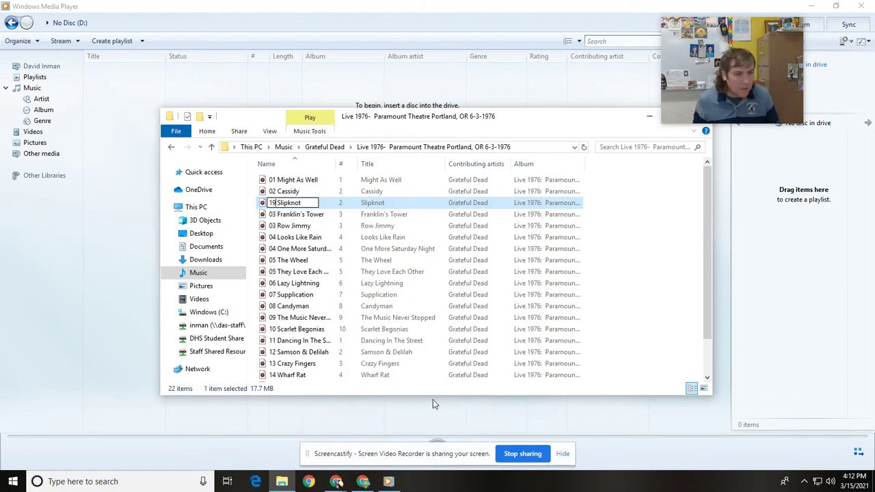
Step: Rename the file "03 Franklin's Tower" as "20 Franklin's Tower"
{"action": "right_click", "coordinate": [299, 216]}
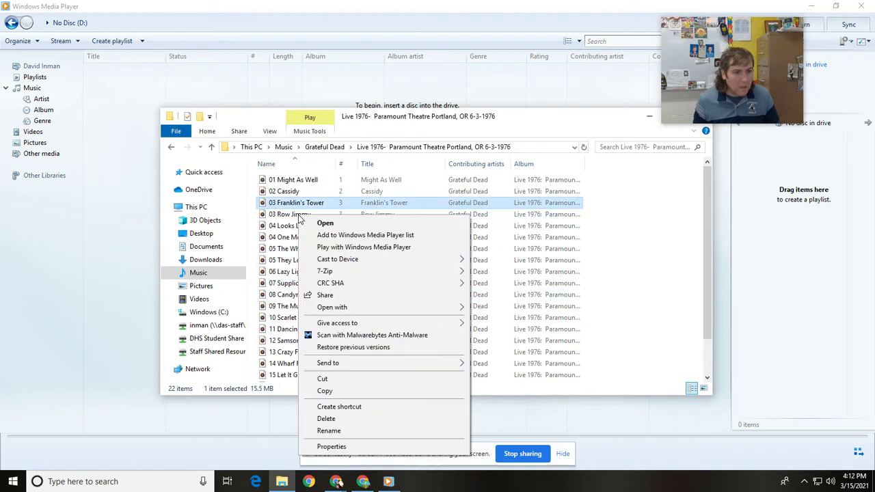
{"action": "left_click", "coordinate": [338, 430]}
{"action": "key", "text": "Home"}
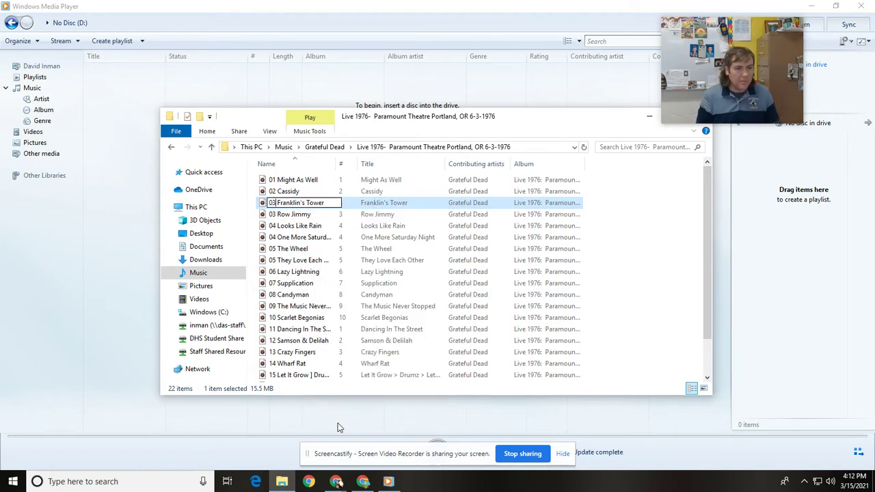
{"action": "type", "text": "20"}
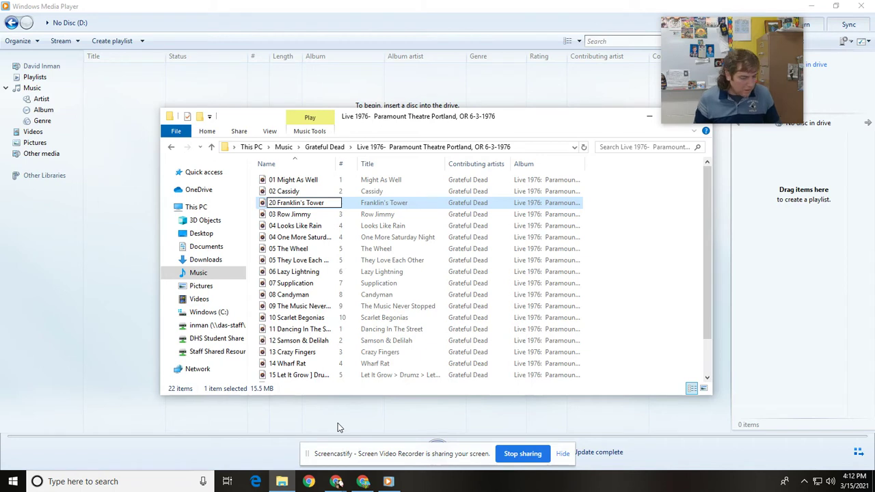
{"action": "key", "text": "Return"}
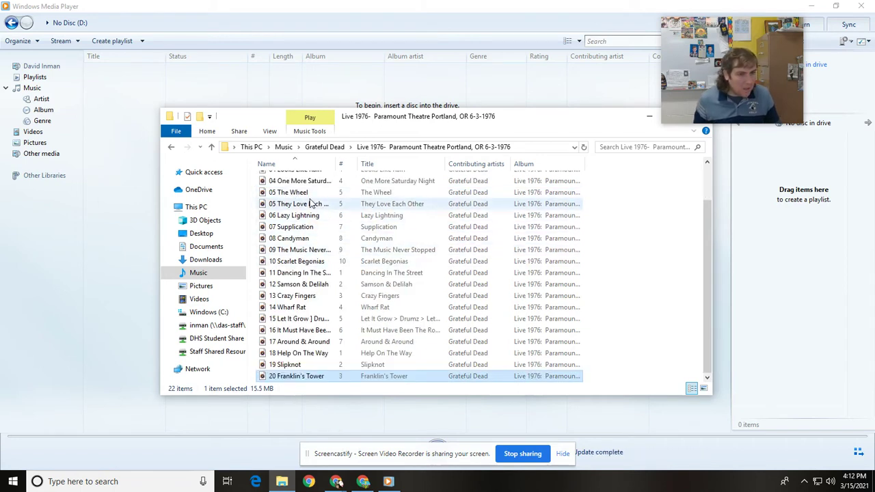
Step: Rename the file "04 One More Saturday Night" as "21 One More Saturday Night"
{"action": "scroll", "coordinate": [312, 203], "scroll_direction": "up", "scroll_amount": 1}
{"action": "right_click", "coordinate": [289, 211]}
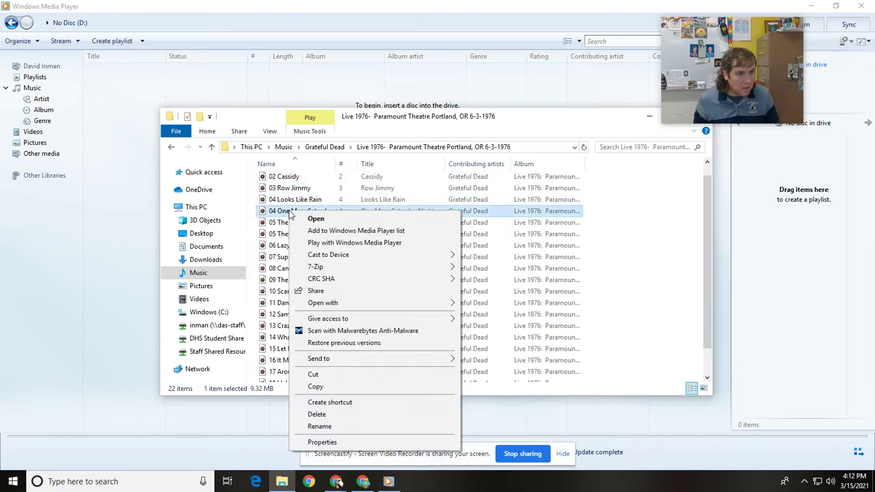
{"action": "left_click", "coordinate": [319, 427]}
{"action": "key", "text": "Home"}
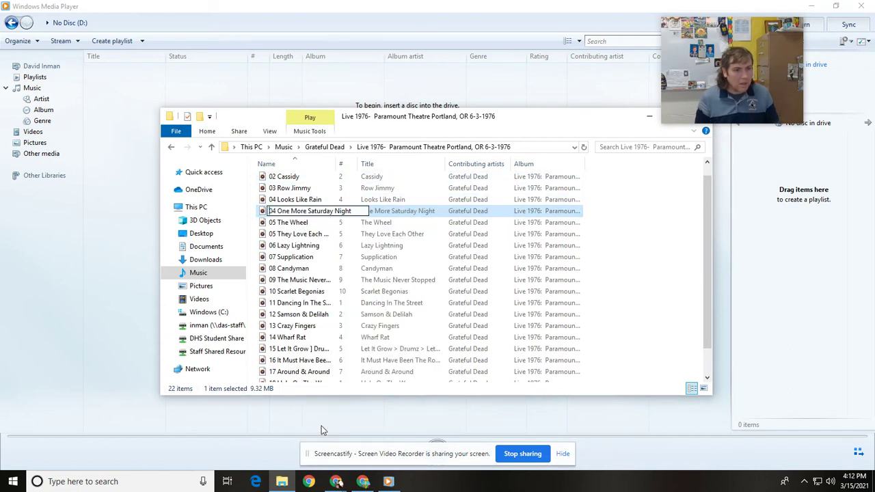
{"action": "key", "text": "Delete"}
{"action": "key", "text": "Delete"}
{"action": "key", "text": "Delete"}
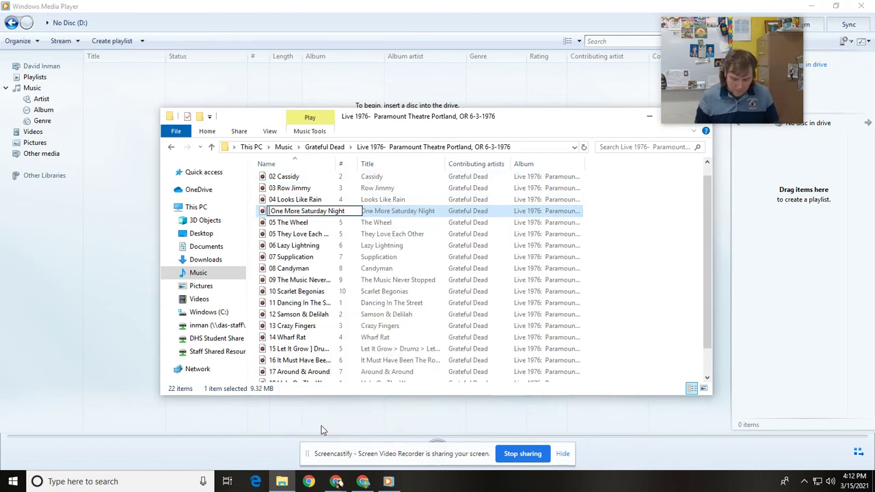
{"action": "type", "text": "21"}
{"action": "key", "text": "Return"}
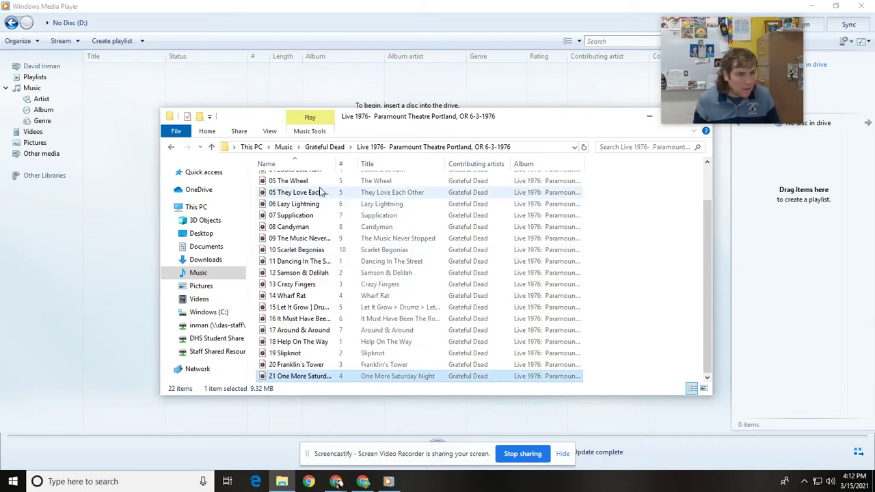
Step: Rename the file "05 The Wheel" as "22 The Wheel"
{"action": "right_click", "coordinate": [282, 185]}
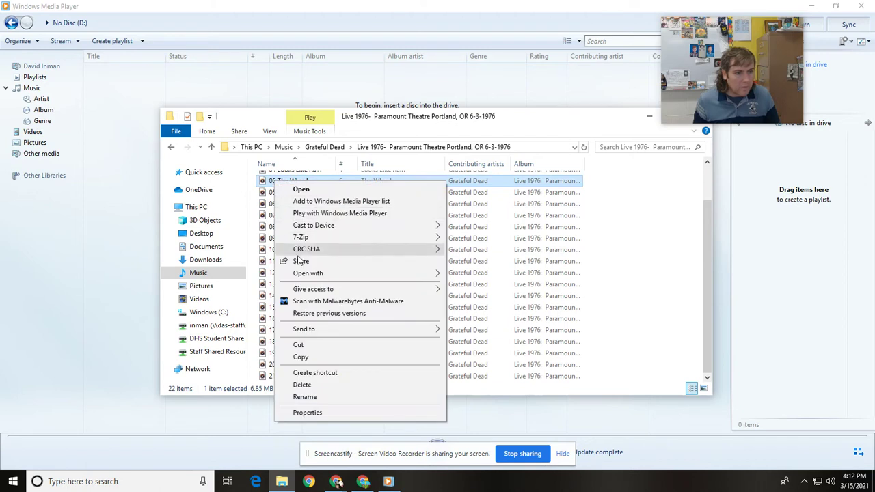
{"action": "left_click", "coordinate": [317, 395]}
{"action": "key", "text": "Home"}
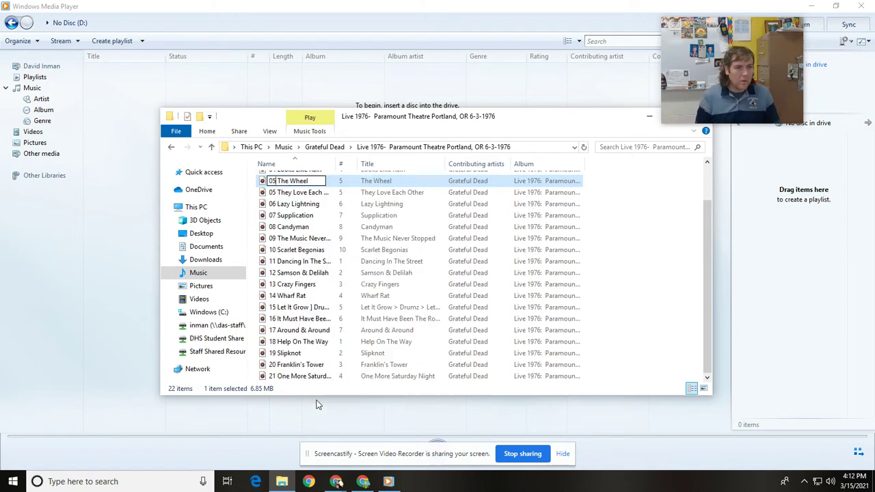
{"action": "key", "text": "Delete"}
{"action": "key", "text": "Delete"}
{"action": "key", "text": "Delete"}
{"action": "type", "text": "22"}
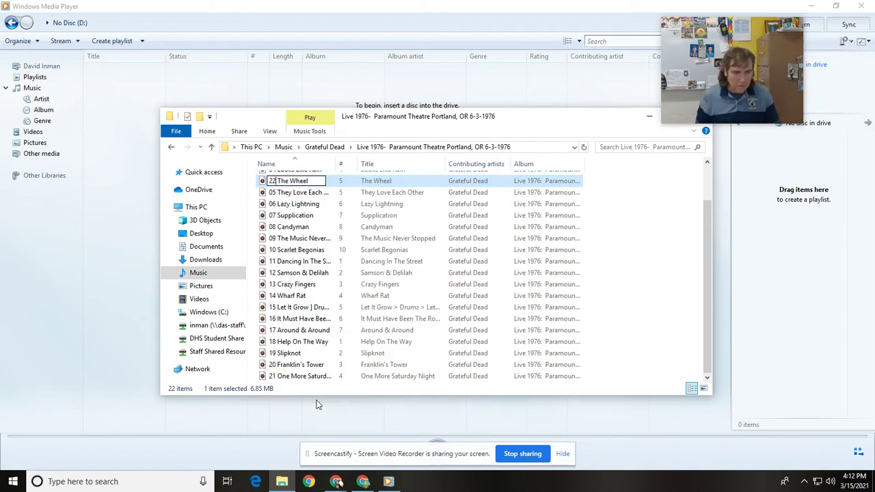
{"action": "key", "text": "Return"}
{"action": "scroll", "coordinate": [307, 311], "scroll_direction": "up", "scroll_amount": 2}
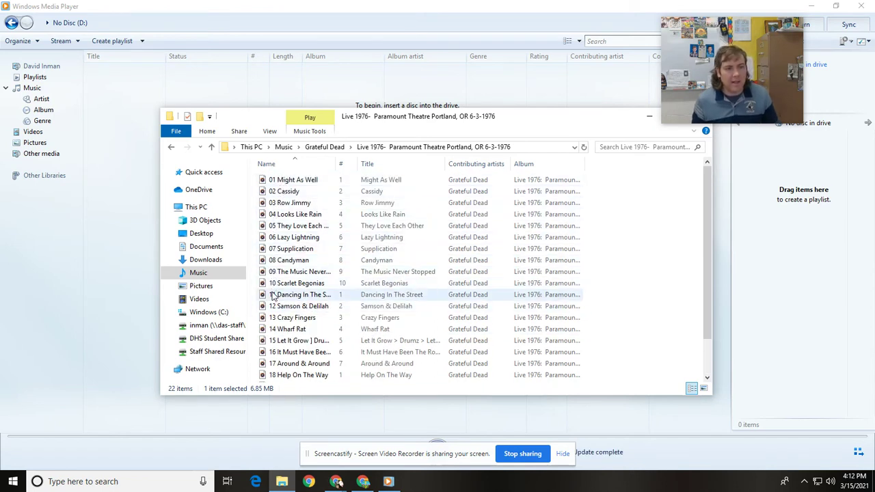
{"action": "scroll", "coordinate": [333, 345], "scroll_direction": "down", "scroll_amount": 1}
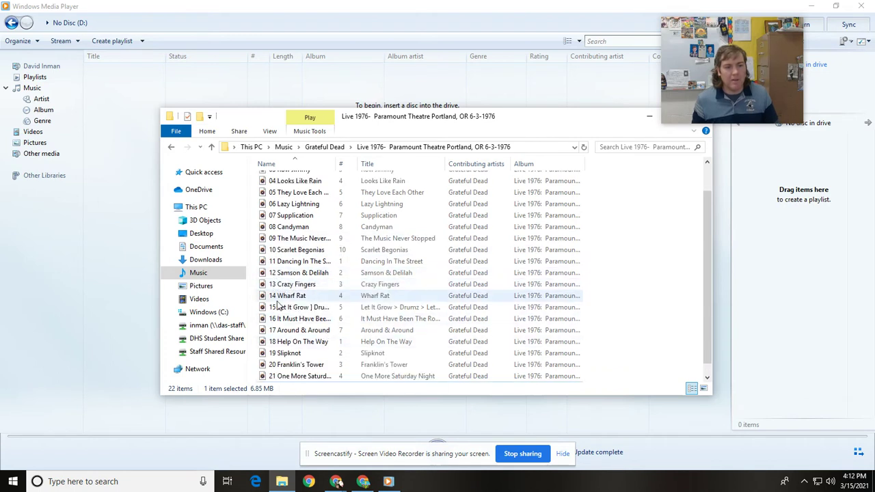
{"action": "scroll", "coordinate": [277, 330], "scroll_direction": "down", "scroll_amount": 1}
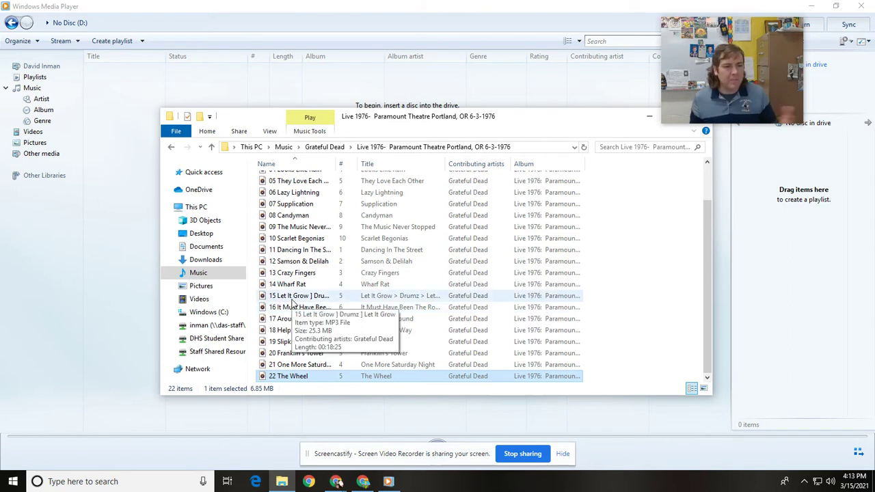
{"action": "scroll", "coordinate": [296, 301], "scroll_direction": "up", "scroll_amount": 2}
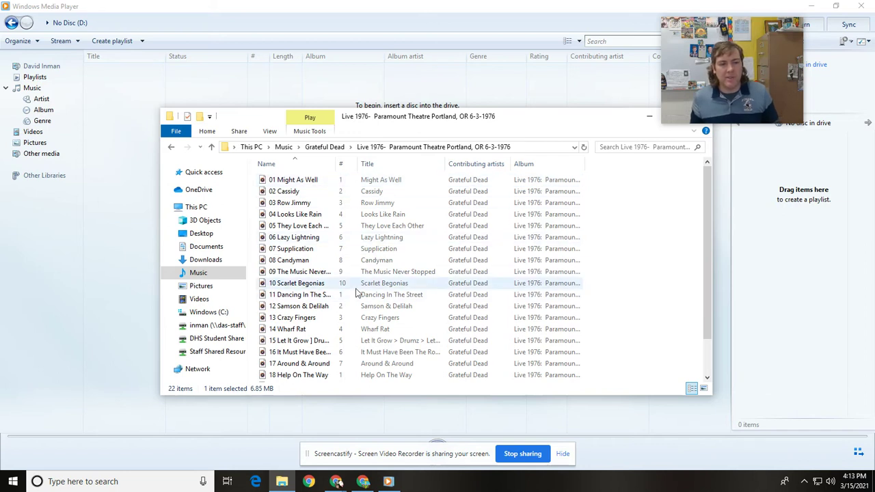
{"action": "scroll", "coordinate": [307, 250], "scroll_direction": "down", "scroll_amount": 1}
{"action": "left_click", "coordinate": [326, 262]}
{"action": "right_click", "coordinate": [326, 262]}
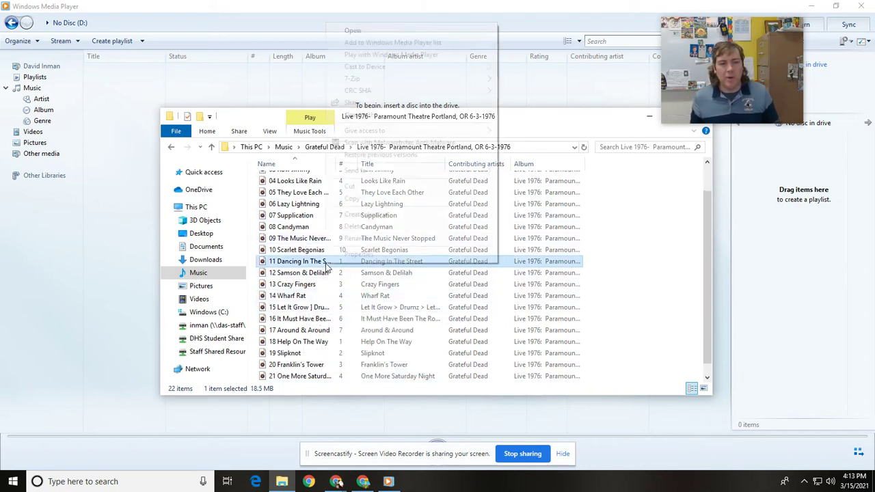
{"action": "left_click", "coordinate": [357, 255]}
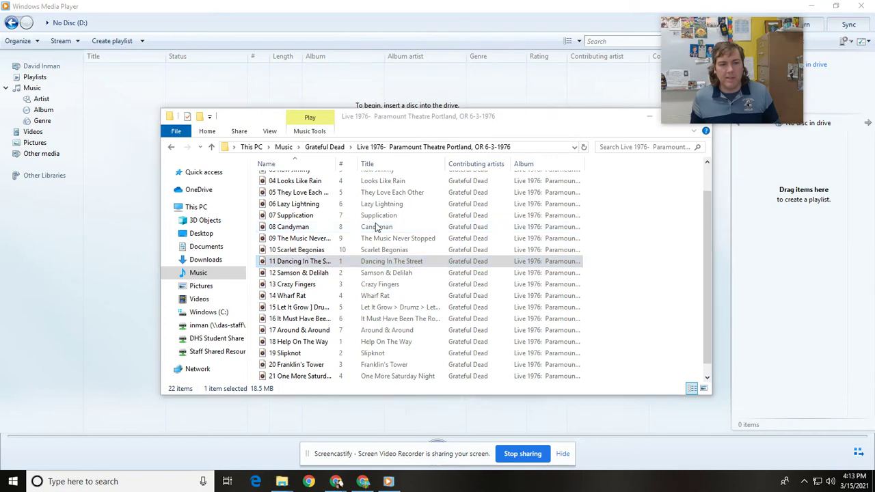
{"action": "left_click", "coordinate": [401, 214]}
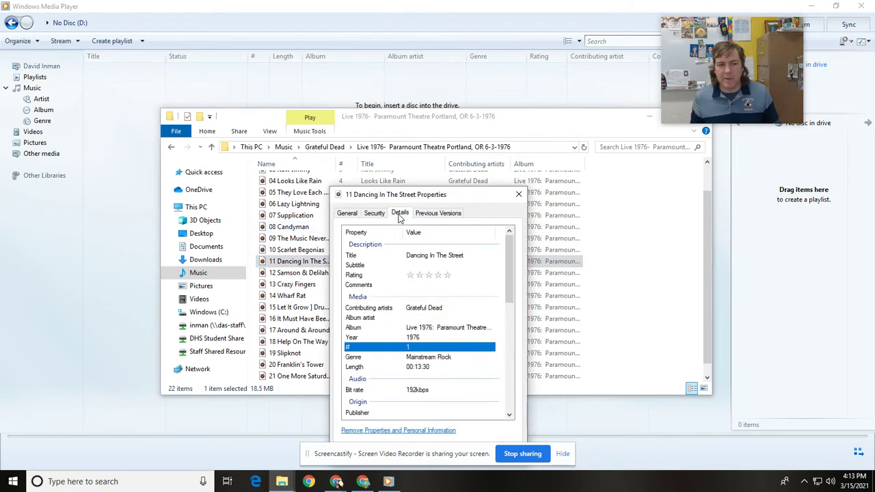
{"action": "left_click", "coordinate": [418, 349]}
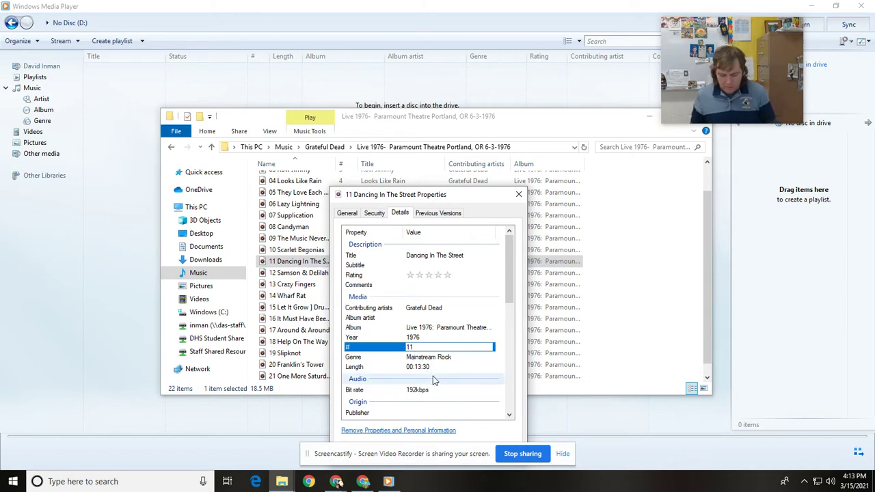
{"action": "key", "text": "Return"}
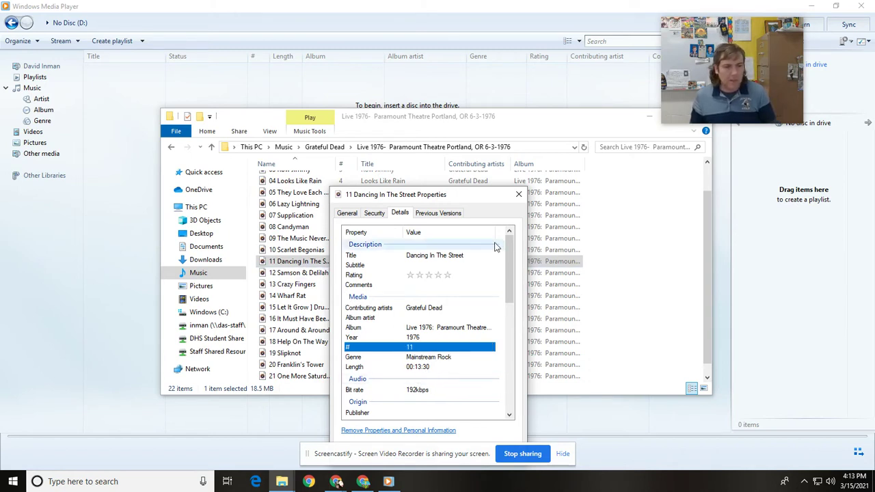
{"action": "scroll", "coordinate": [383, 406], "scroll_direction": "down", "scroll_amount": 8}
{"action": "scroll", "coordinate": [376, 417], "scroll_direction": "down", "scroll_amount": 2}
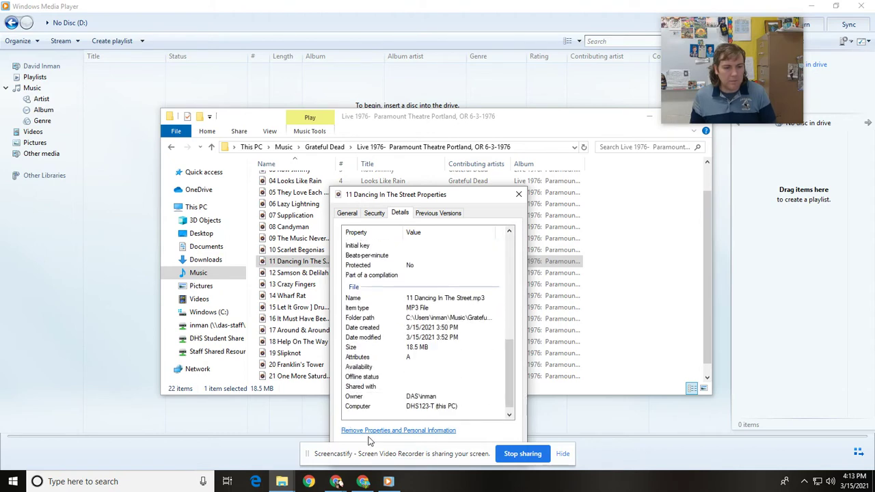
{"action": "scroll", "coordinate": [396, 410], "scroll_direction": "up", "scroll_amount": 4}
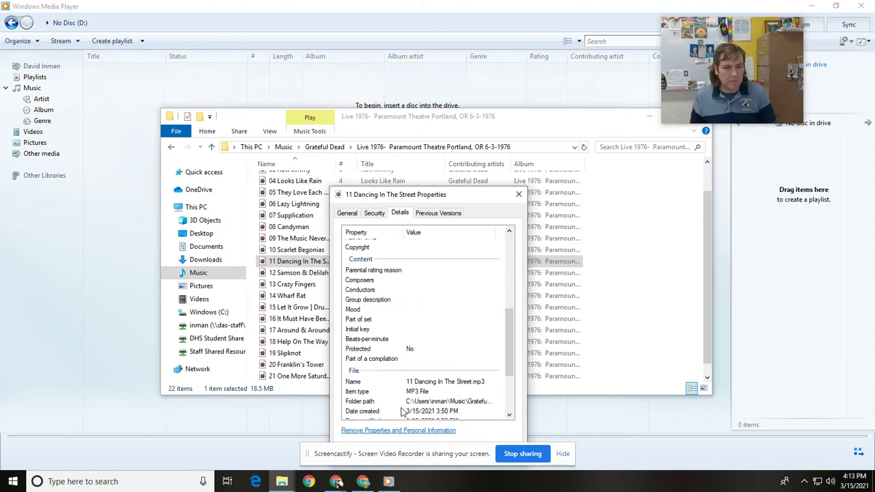
{"action": "left_click", "coordinate": [518, 194]}
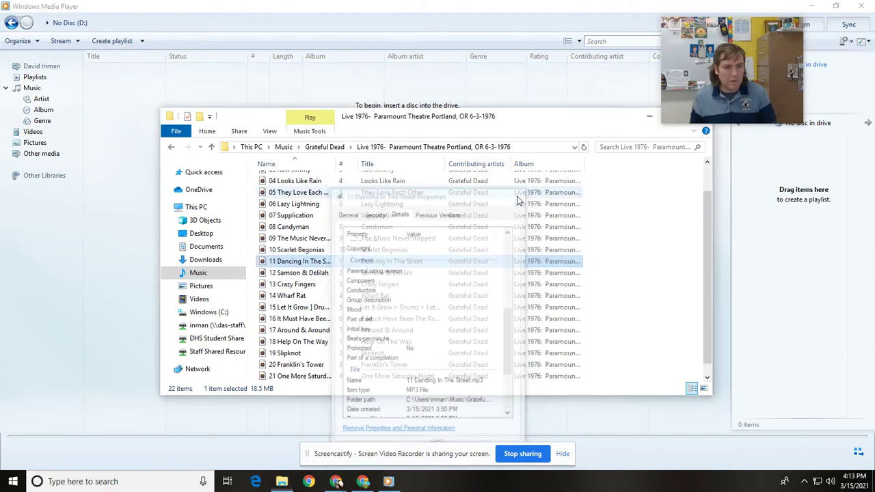
Step: Set the track number in the properties of the file "11 Dancing In The Street" to 11 and apply it
{"action": "right_click", "coordinate": [315, 264]}
{"action": "left_click", "coordinate": [342, 251]}
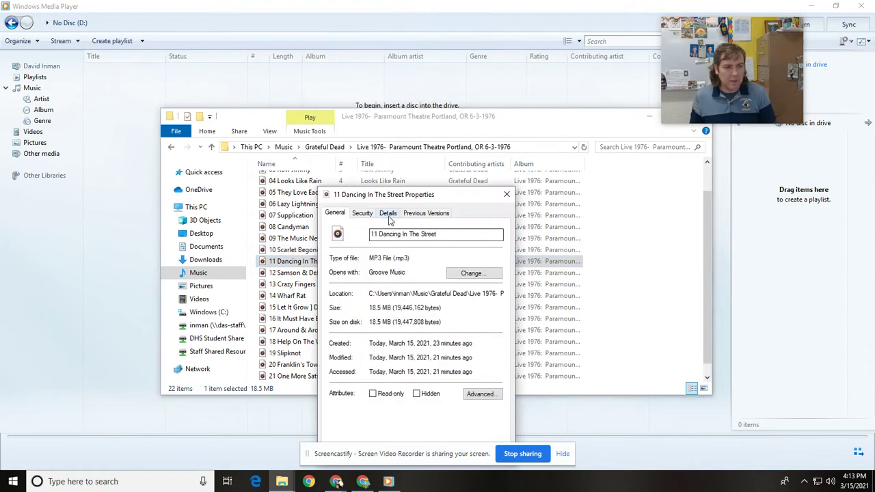
{"action": "left_click", "coordinate": [388, 214]}
{"action": "type", "text": "11"}
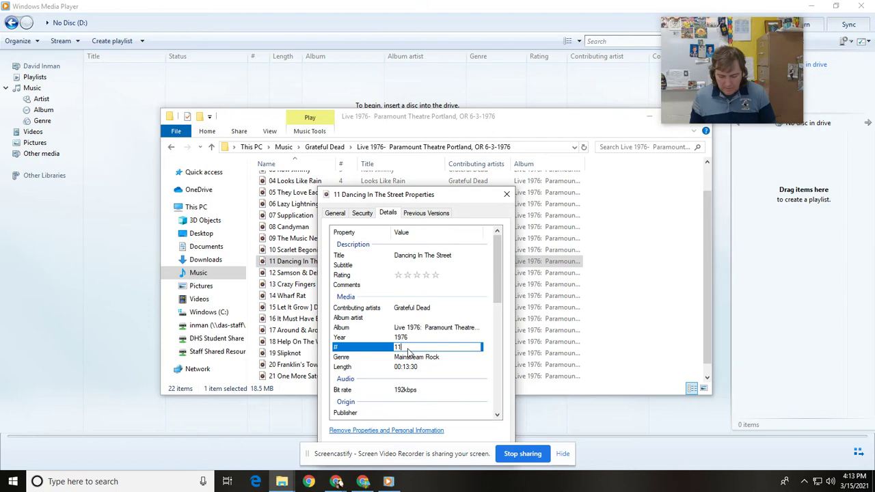
{"action": "key", "text": "Return"}
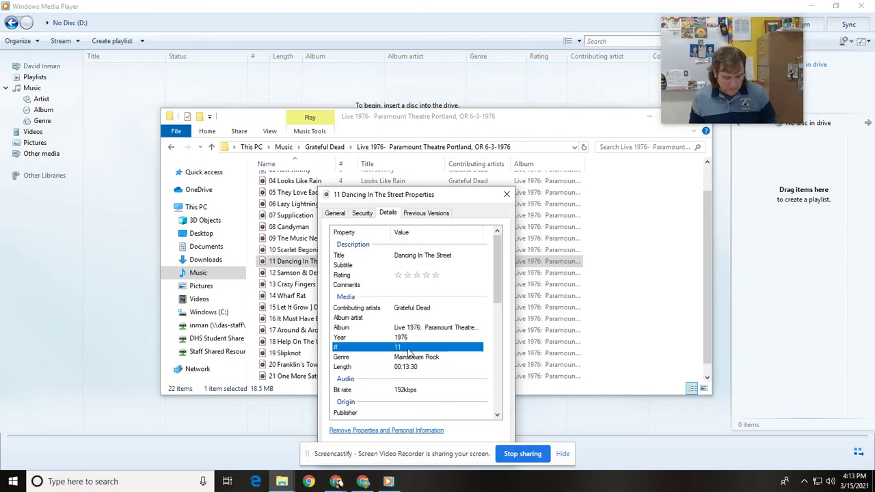
{"action": "key", "text": "Return"}
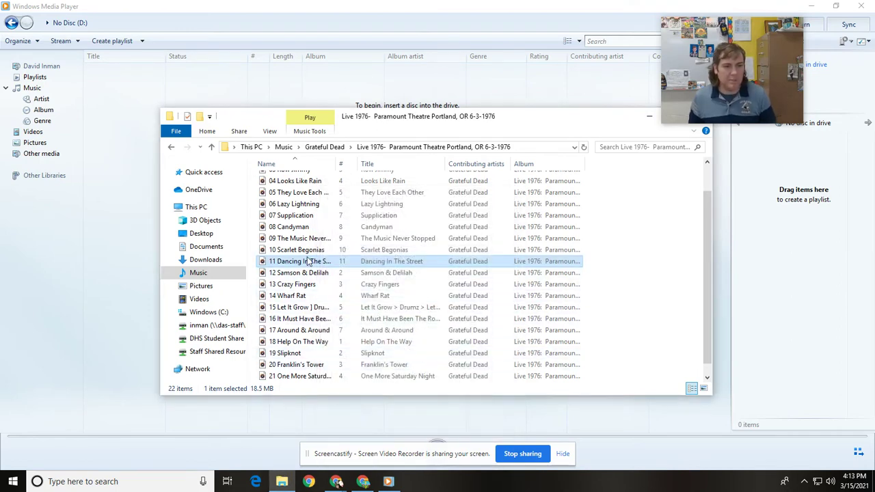
Step: Set the track number in the properties of the file "12 Samson & Delilah" to 12 and apply it
{"action": "right_click", "coordinate": [343, 277]}
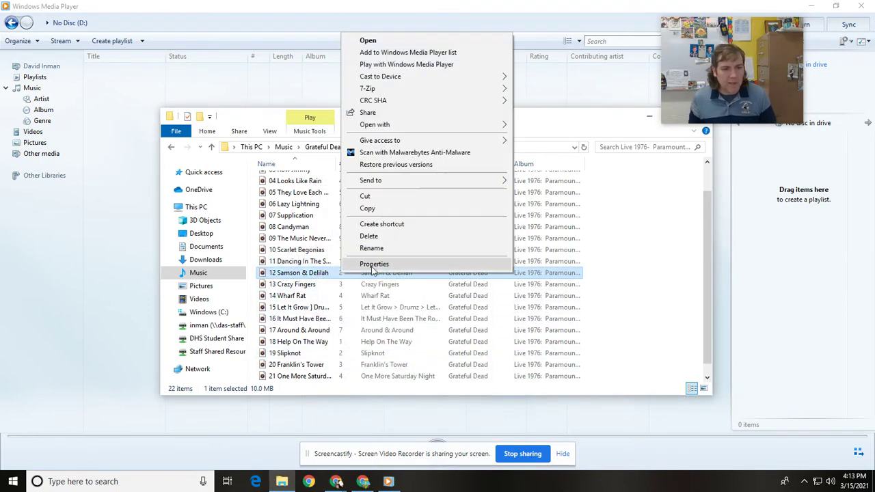
{"action": "left_click", "coordinate": [374, 264]}
{"action": "left_click", "coordinate": [415, 214]}
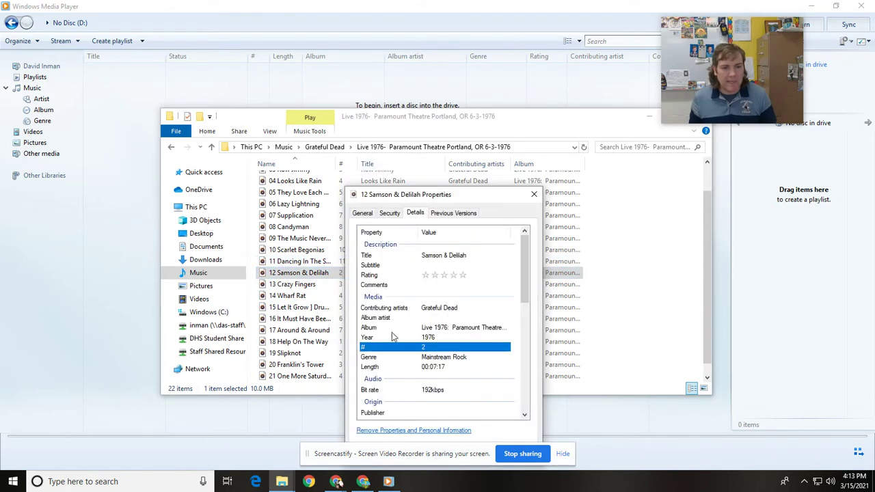
{"action": "left_click", "coordinate": [443, 348]}
{"action": "type", "text": "12"}
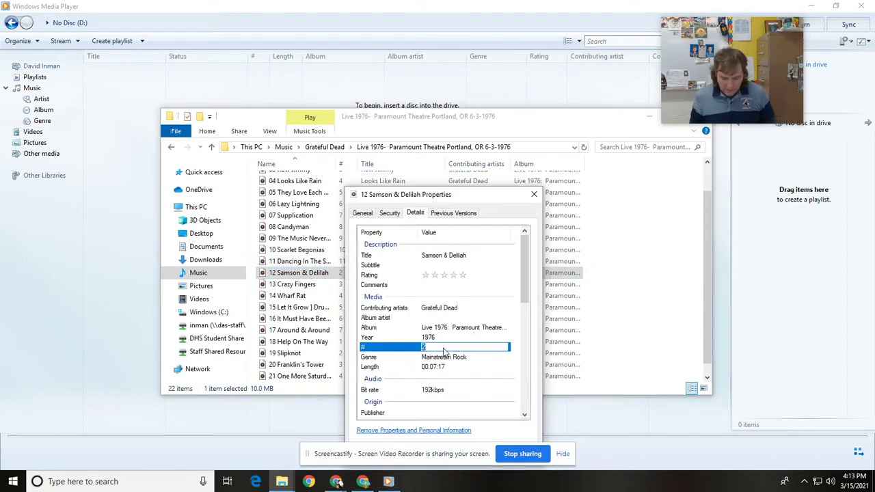
{"action": "key", "text": "Return"}
{"action": "key", "text": "Return"}
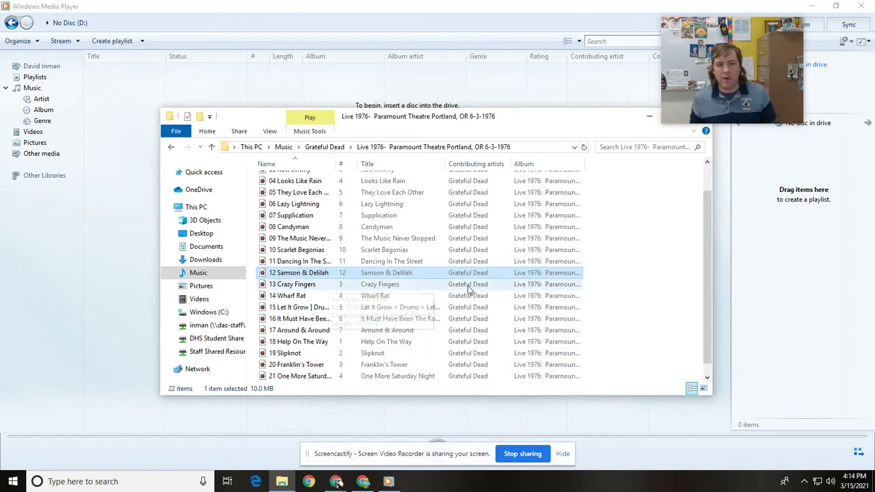
Step: Set the track number in the properties of the file "13 Crazy Fingers" to 13 and apply it
{"action": "right_click", "coordinate": [308, 288]}
{"action": "left_click", "coordinate": [326, 279]}
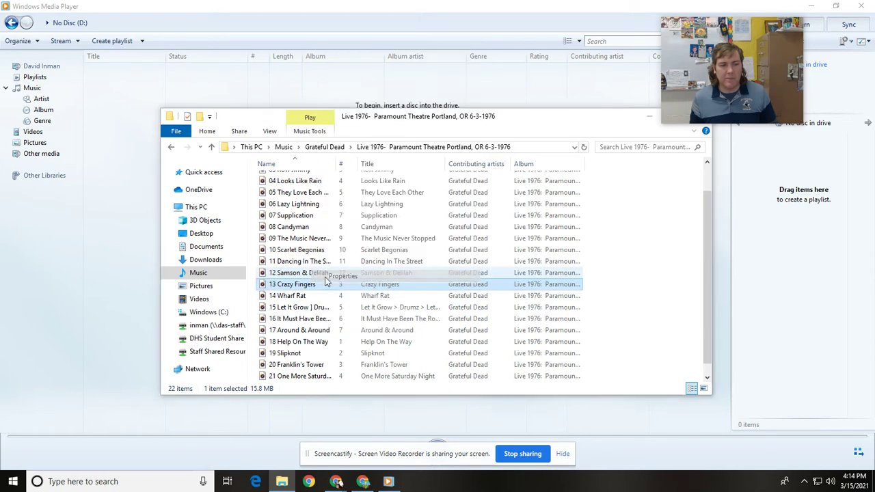
{"action": "left_click", "coordinate": [383, 213]}
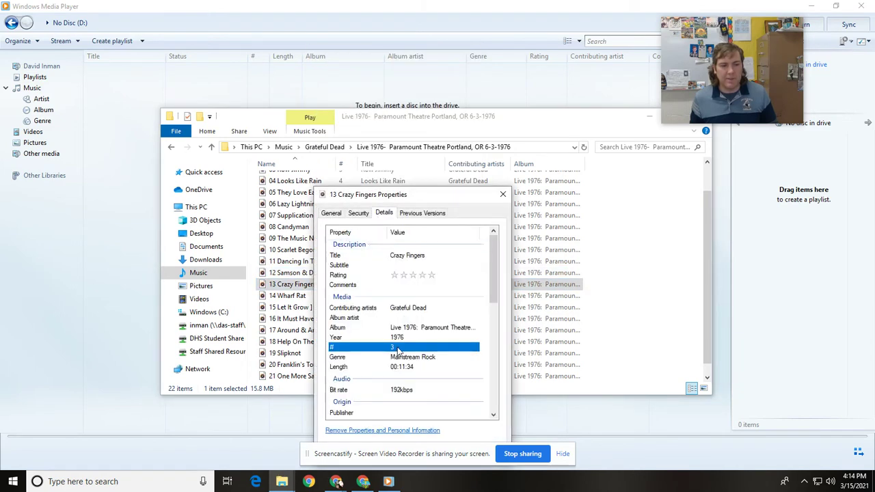
{"action": "left_click", "coordinate": [398, 349]}
{"action": "type", "text": "13"}
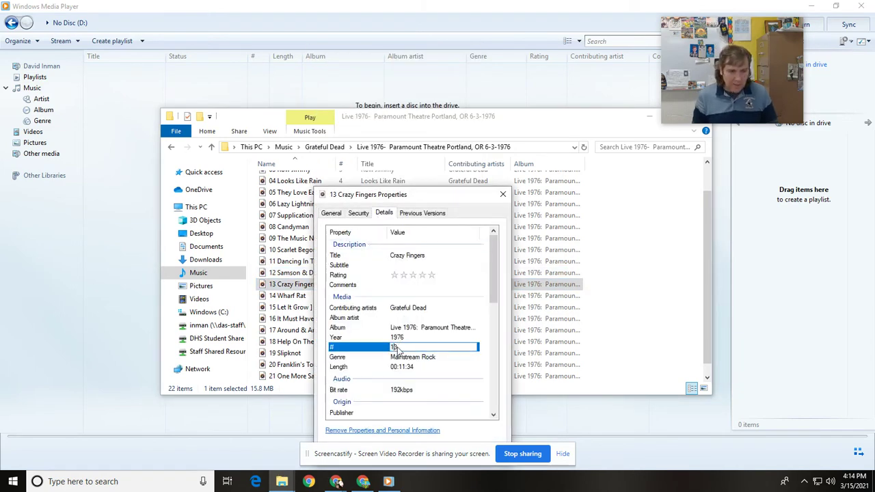
{"action": "key", "text": "Return"}
{"action": "right_click", "coordinate": [345, 305]}
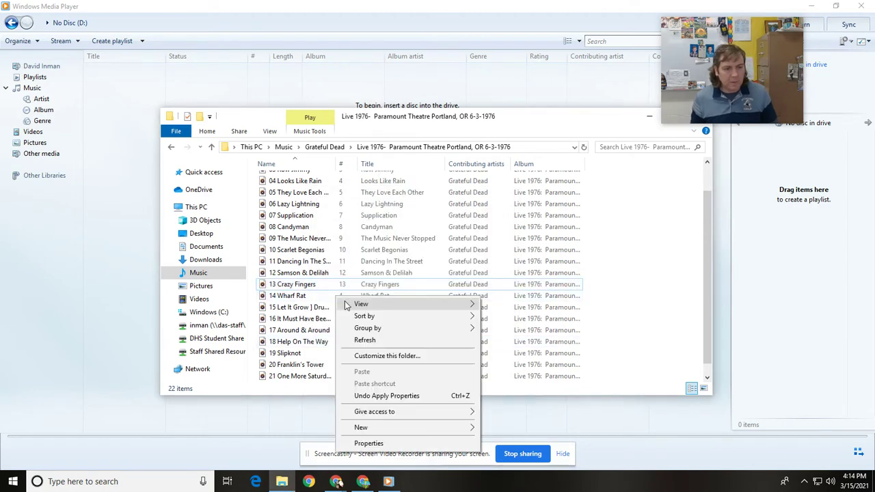
{"action": "right_click", "coordinate": [305, 286]}
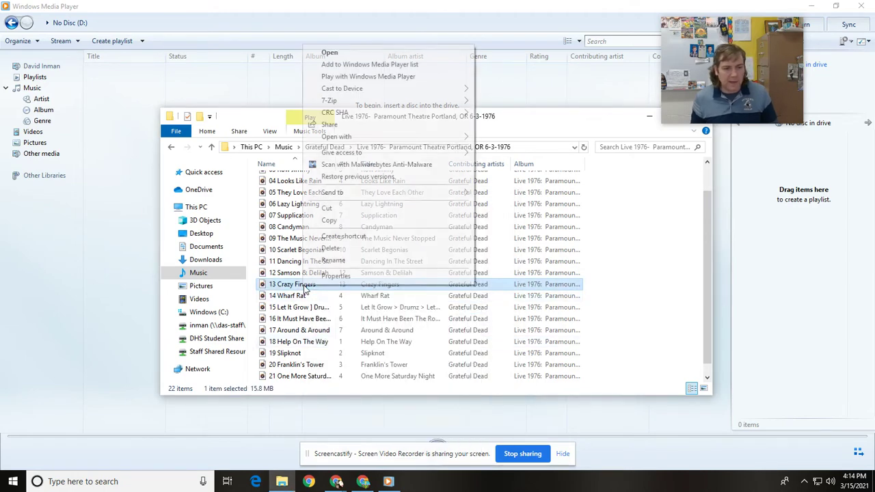
{"action": "left_click", "coordinate": [345, 276]}
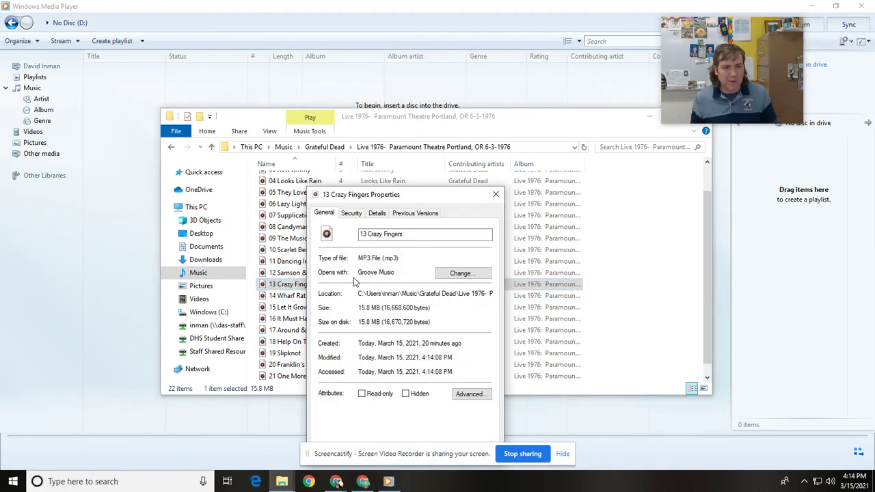
{"action": "left_click", "coordinate": [376, 213]}
Step: Set the track number in the properties of the file "14 Wharf Rat" to 14 and apply it
{"action": "left_click", "coordinate": [294, 298]}
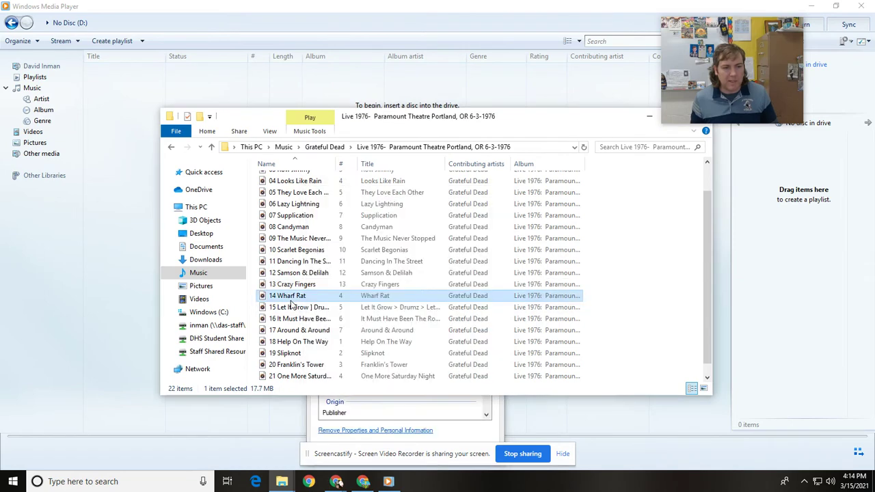
{"action": "right_click", "coordinate": [340, 296]}
{"action": "left_click", "coordinate": [380, 287]}
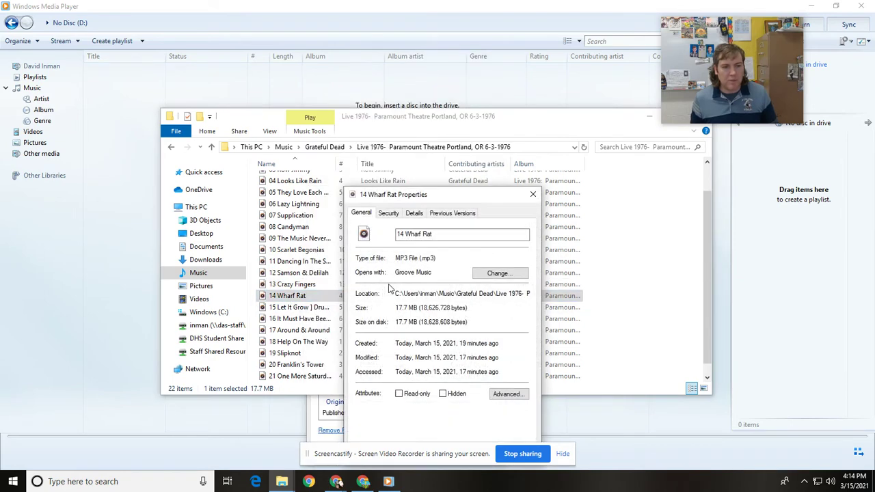
{"action": "left_click", "coordinate": [414, 213]}
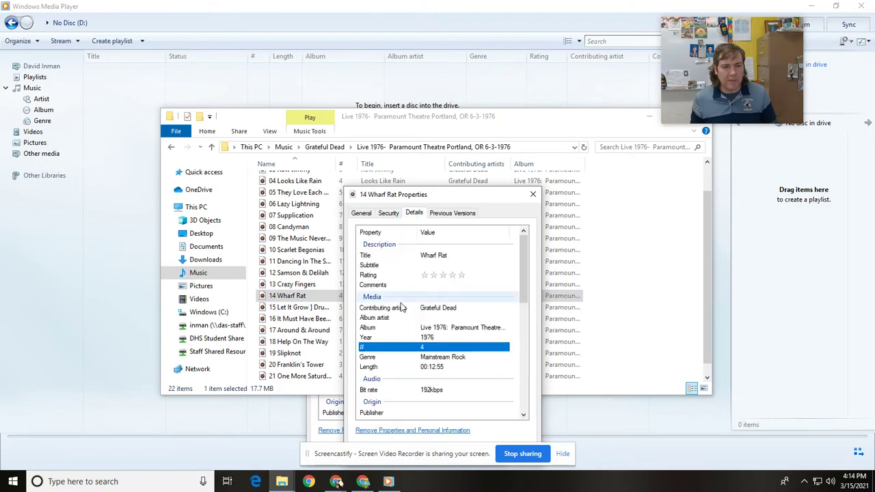
{"action": "left_click", "coordinate": [435, 347]}
{"action": "type", "text": "14"}
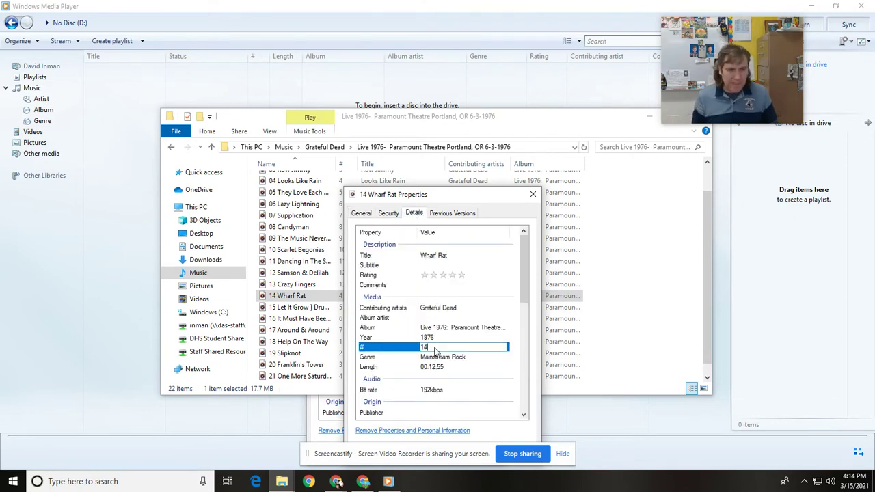
{"action": "key", "text": "Return"}
{"action": "right_click", "coordinate": [347, 307]}
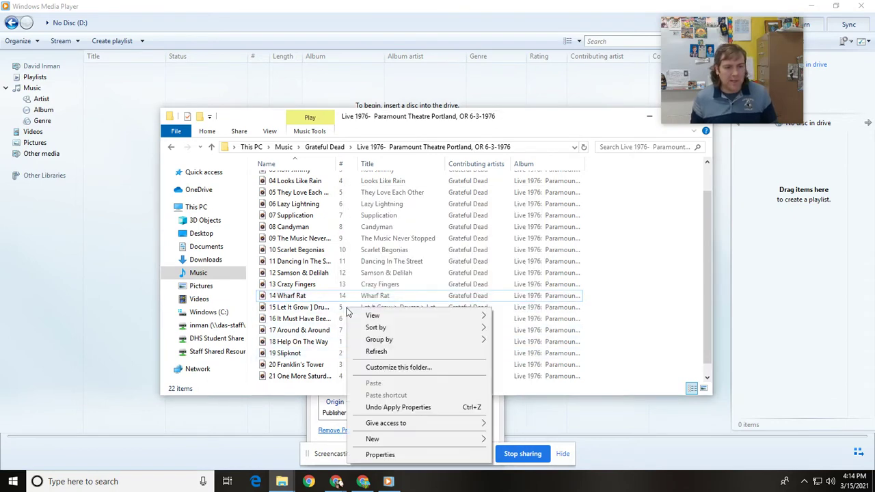
{"action": "left_click", "coordinate": [377, 454]}
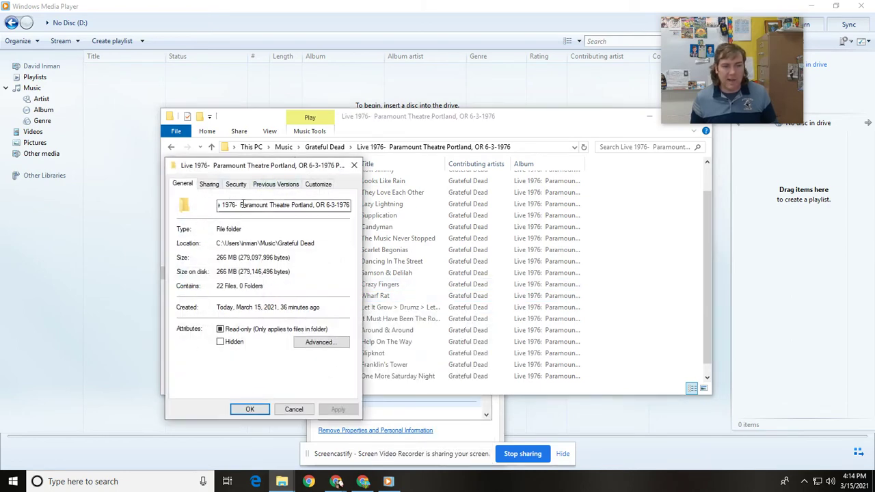
{"action": "key", "text": "Return"}
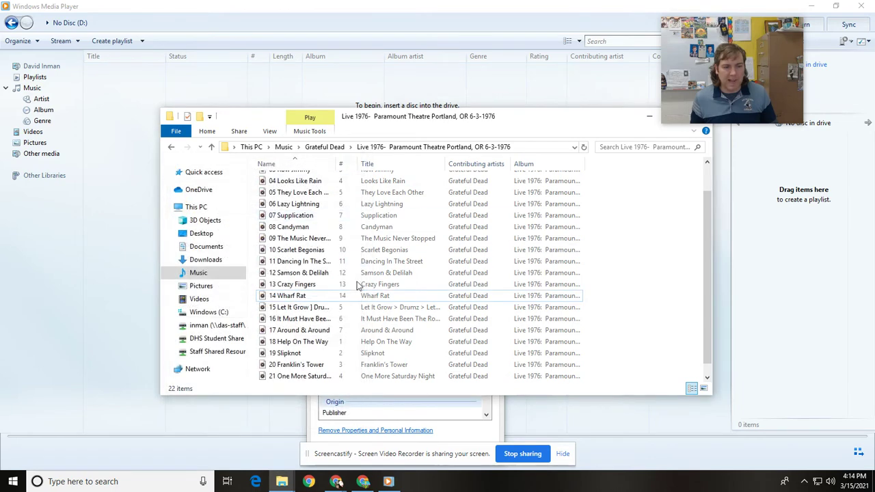
Step: Set the track number in the properties of the file "15 Let It Grow ] Drumz ] Let It Grow" to 15 and apply it
{"action": "right_click", "coordinate": [320, 308]}
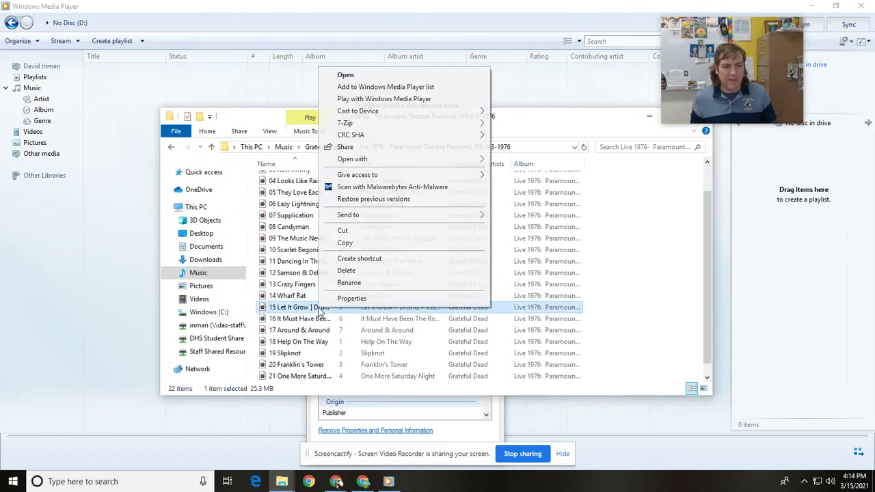
{"action": "left_click", "coordinate": [352, 299]}
{"action": "left_click", "coordinate": [393, 213]}
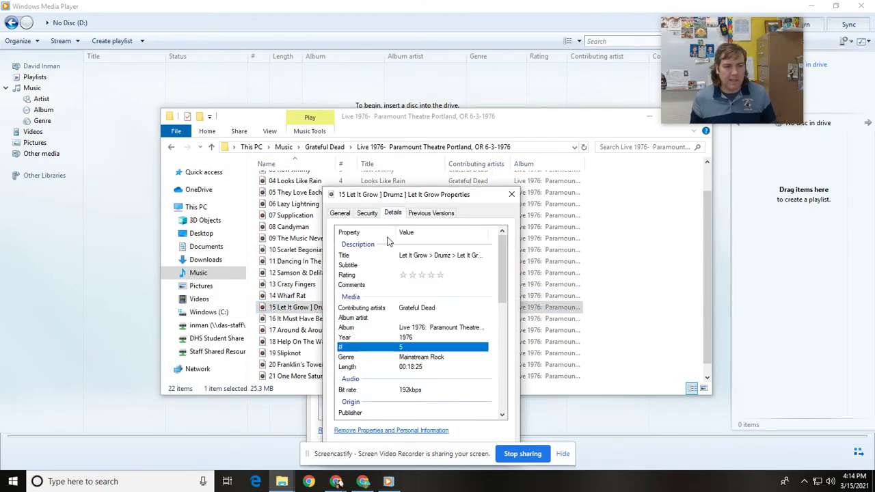
{"action": "left_click", "coordinate": [409, 347]}
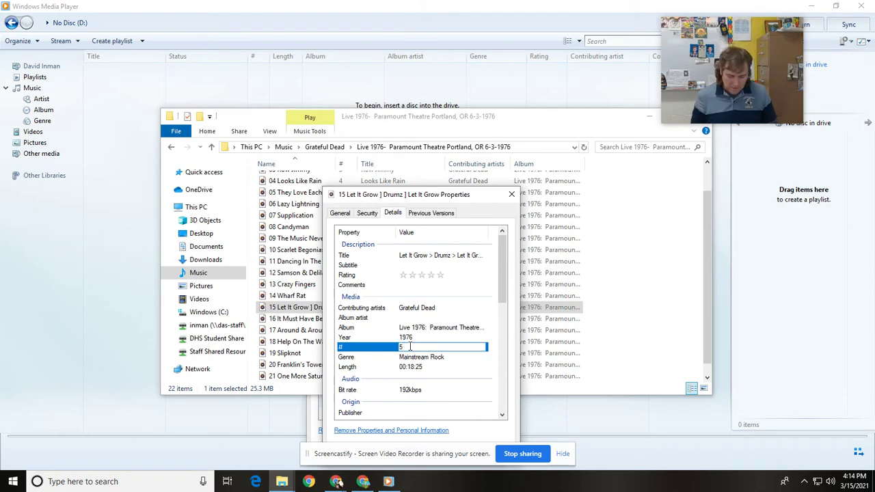
{"action": "type", "text": "15"}
{"action": "key", "text": "Return"}
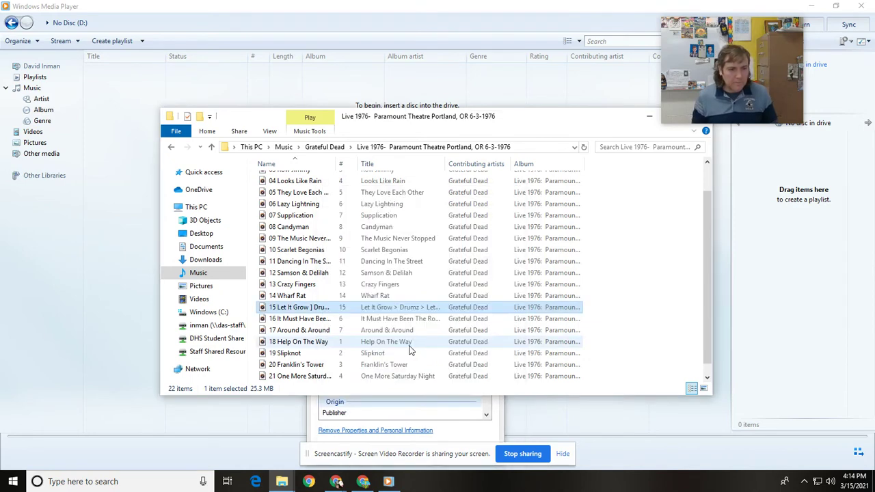
Step: Set the track number in the properties of the file "16 It Must Have Been The Roses" to 16 and apply it
{"action": "right_click", "coordinate": [331, 321]}
{"action": "left_click", "coordinate": [351, 317]}
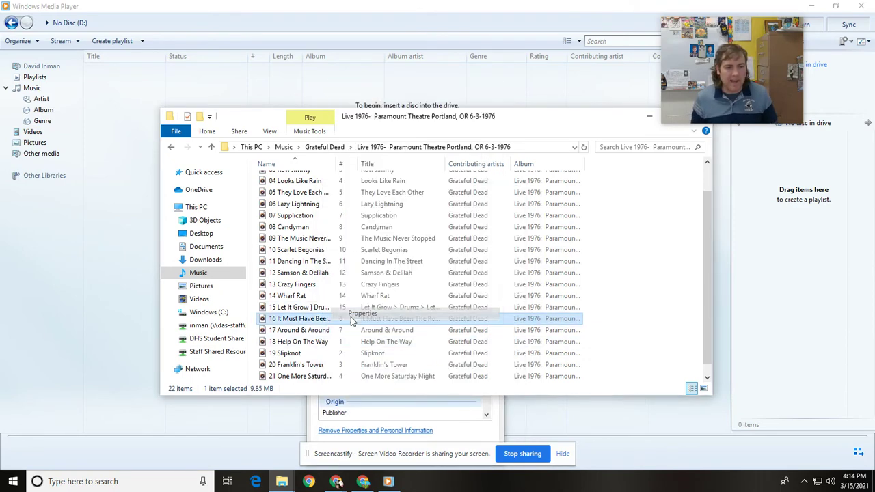
{"action": "left_click", "coordinate": [404, 213]}
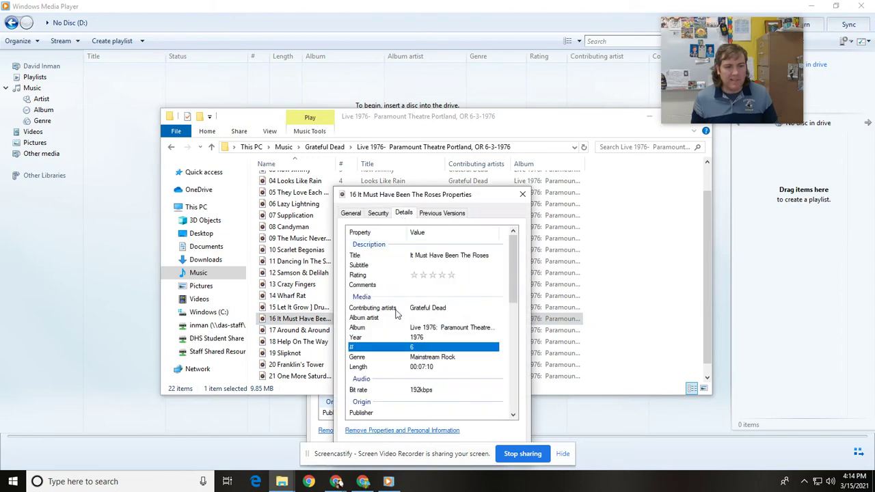
{"action": "left_click", "coordinate": [424, 348]}
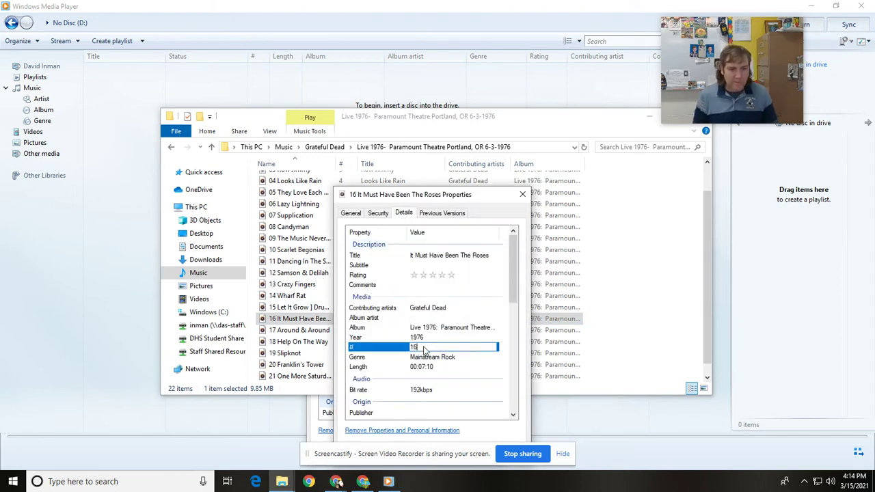
{"action": "type", "text": "16"}
{"action": "key", "text": "Return"}
{"action": "key", "text": "Return"}
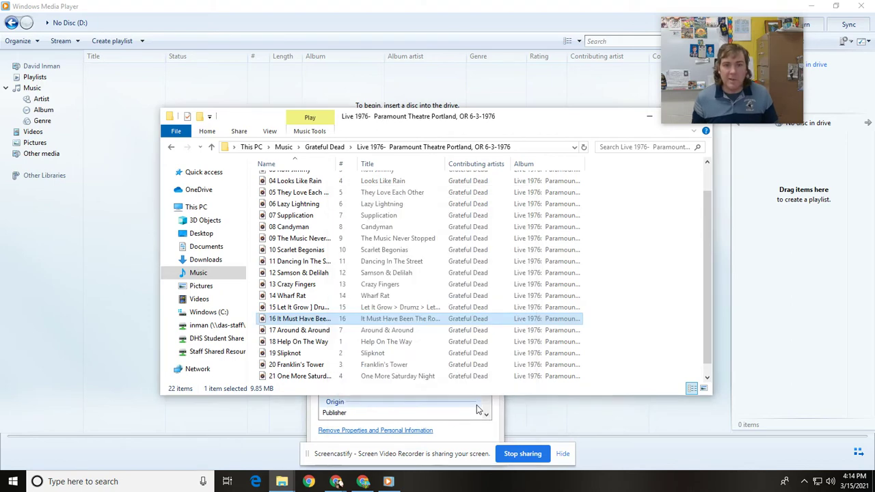
Step: Set the track number in the properties of the file "17 Around & Around" to 17 and apply it
{"action": "right_click", "coordinate": [335, 332]}
{"action": "left_click", "coordinate": [362, 325]}
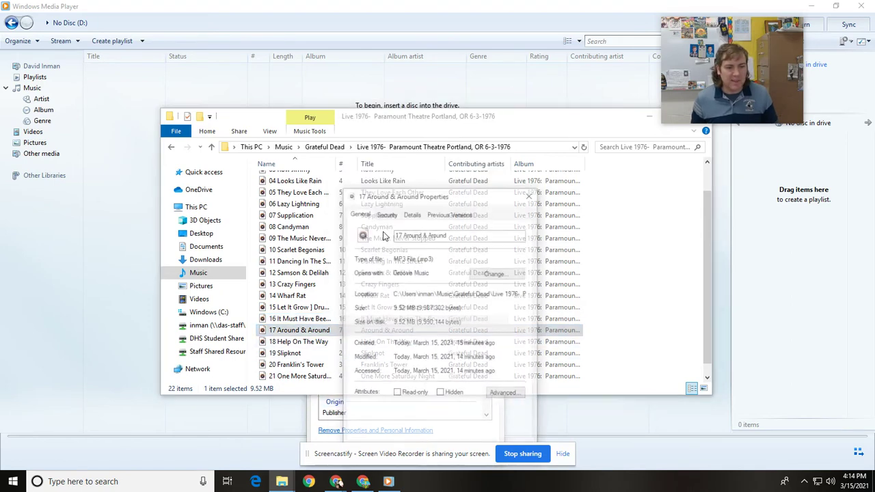
{"action": "left_click", "coordinate": [412, 213]}
{"action": "left_click", "coordinate": [431, 348]}
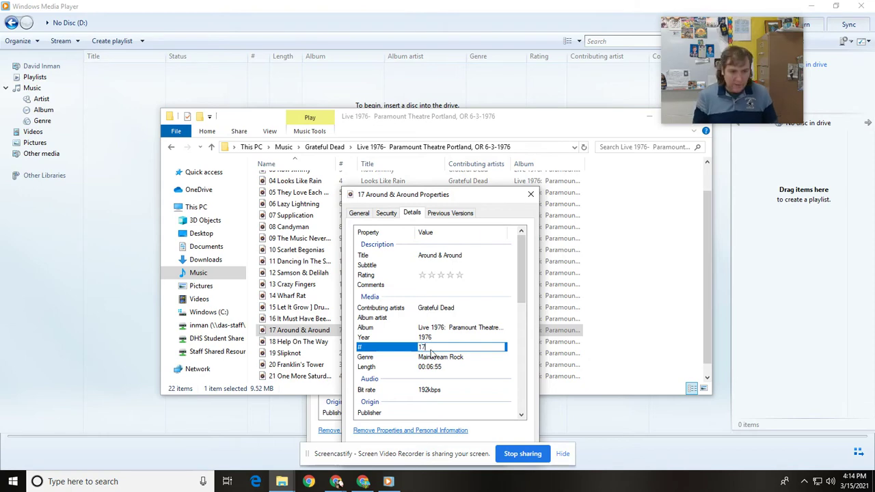
{"action": "key", "text": "Return"}
{"action": "key", "text": "Return"}
Step: Set the track number in the properties of the file "18 Help On The Way" to 18 and apply it
{"action": "right_click", "coordinate": [342, 344]}
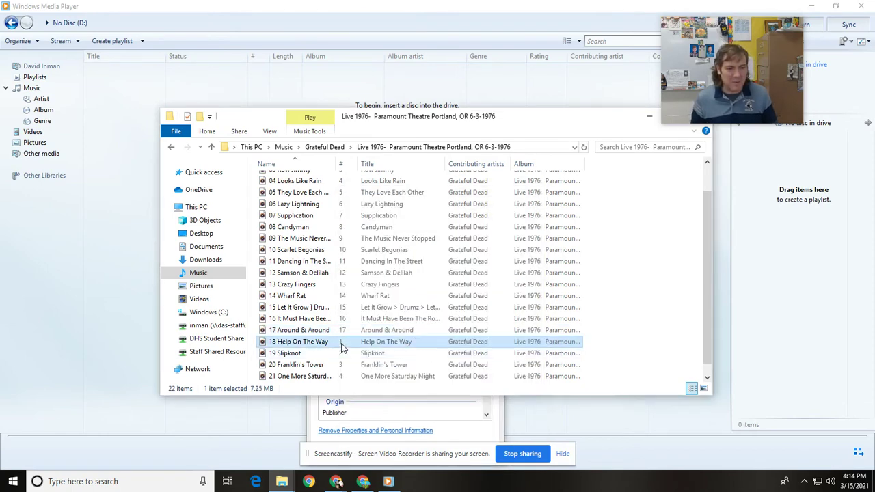
{"action": "left_click", "coordinate": [373, 335]}
{"action": "left_click", "coordinate": [415, 214]}
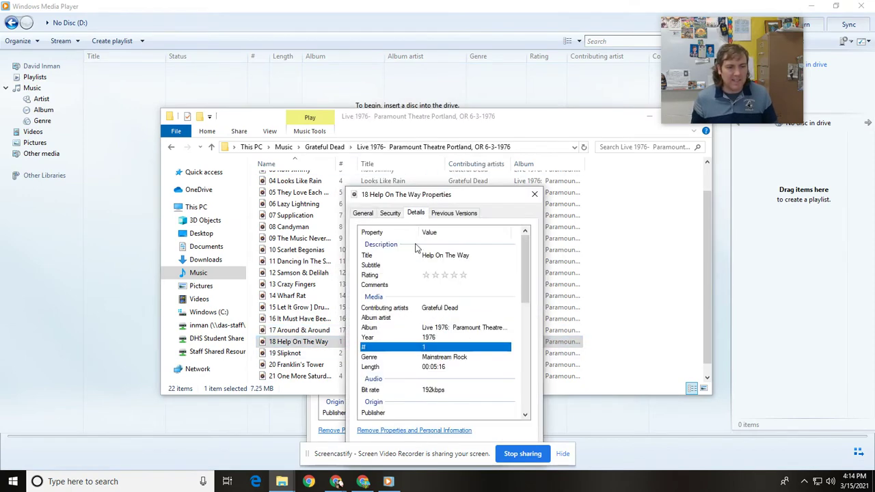
{"action": "left_click", "coordinate": [435, 348]}
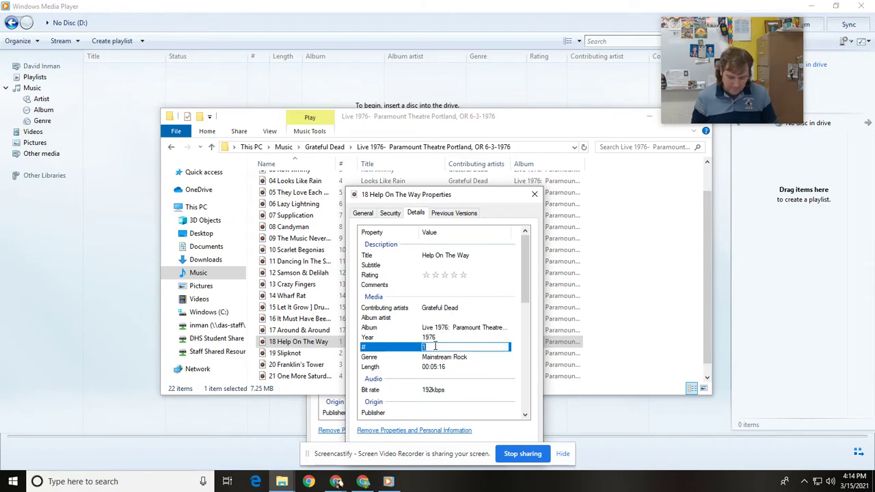
{"action": "type", "text": "18"}
{"action": "key", "text": "Return"}
{"action": "key", "text": "Return"}
{"action": "right_click", "coordinate": [344, 360]}
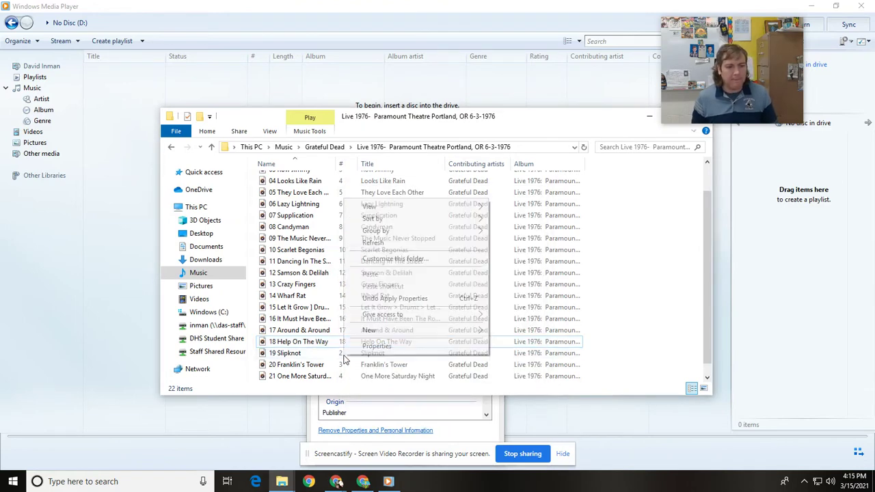
{"action": "left_click", "coordinate": [376, 346]}
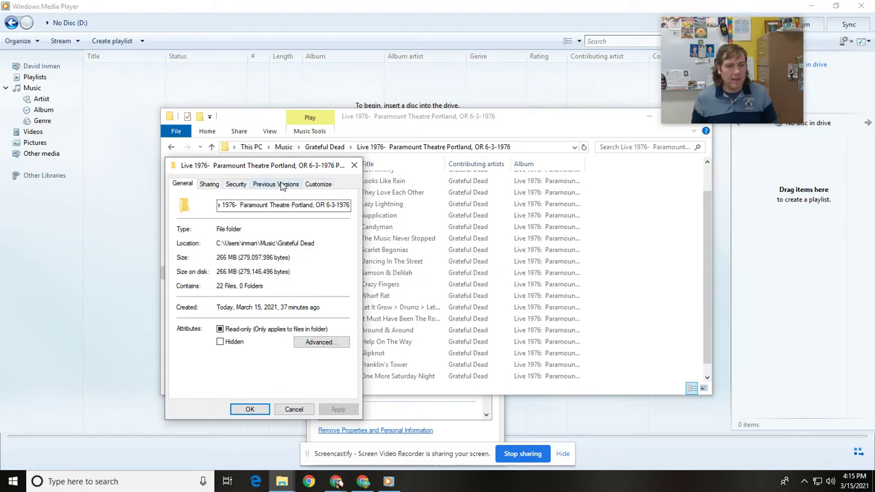
{"action": "left_click", "coordinate": [353, 166]}
{"action": "right_click", "coordinate": [332, 342]}
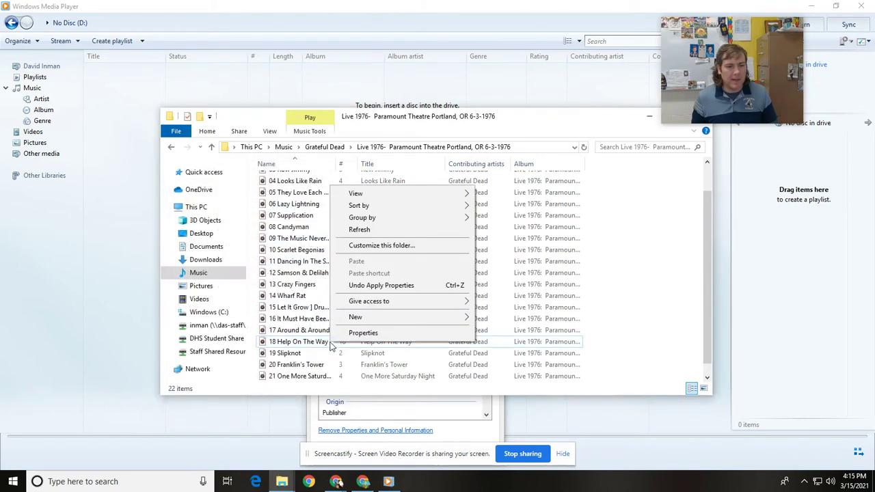
{"action": "left_click", "coordinate": [356, 332]}
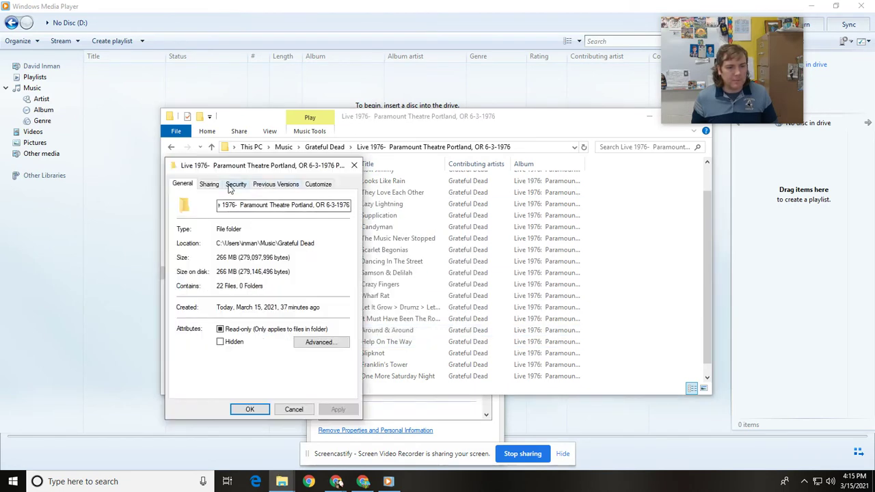
{"action": "left_click", "coordinate": [353, 165]}
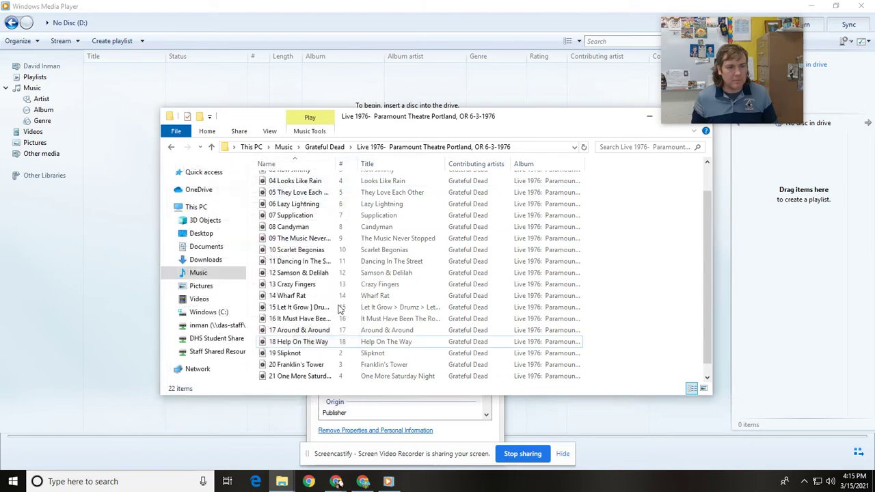
Step: Set the track number in the properties of the file "19 Slipknot" to 19 and apply it
{"action": "right_click", "coordinate": [342, 355]}
{"action": "left_click", "coordinate": [363, 343]}
{"action": "left_click", "coordinate": [414, 213]}
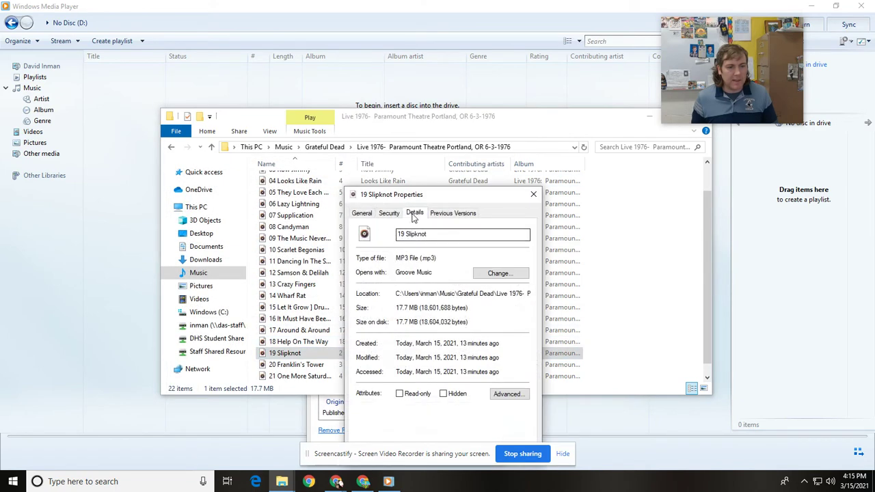
{"action": "left_click", "coordinate": [440, 349]}
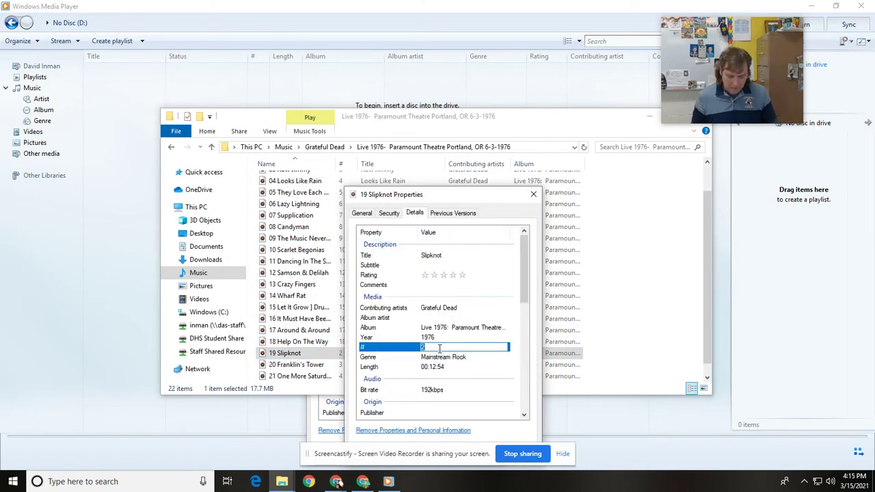
{"action": "key", "text": "Return"}
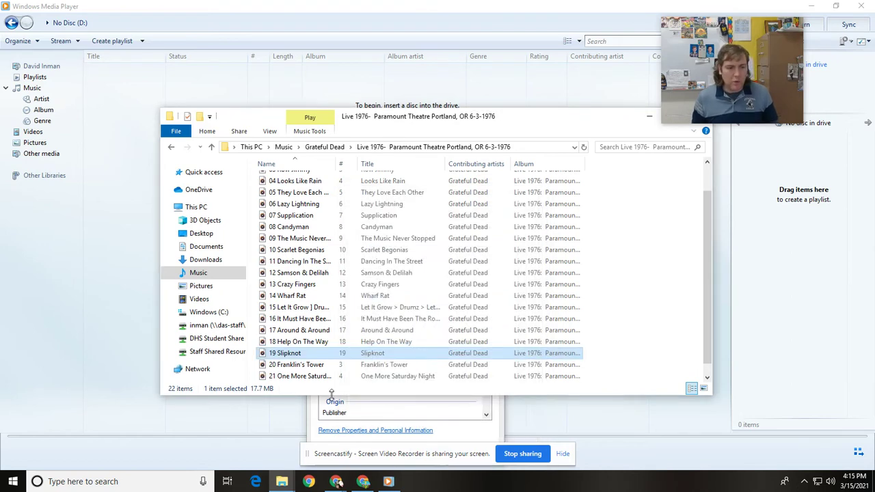
Step: Set the track number in the properties of the file "20 Franklin's Tower" to 20 and apply it
{"action": "left_click", "coordinate": [336, 365]}
{"action": "right_click", "coordinate": [338, 366]}
{"action": "left_click", "coordinate": [368, 355]}
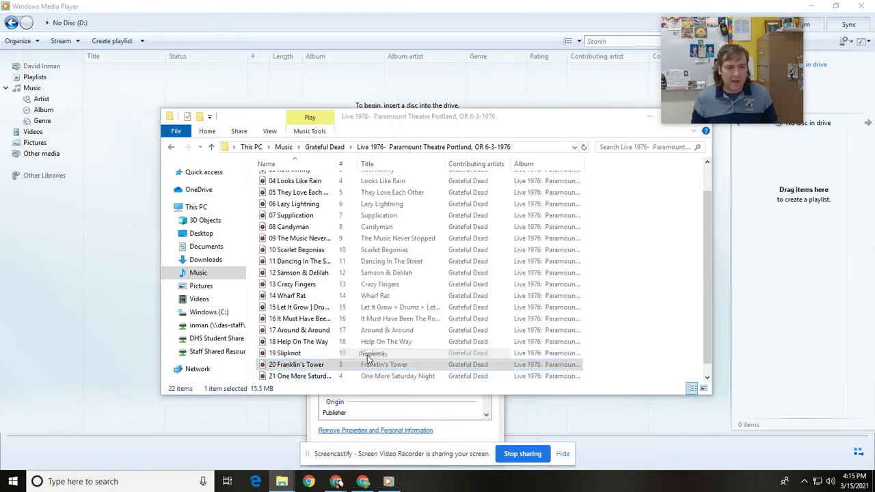
{"action": "left_click", "coordinate": [415, 214]}
{"action": "left_click", "coordinate": [446, 348]}
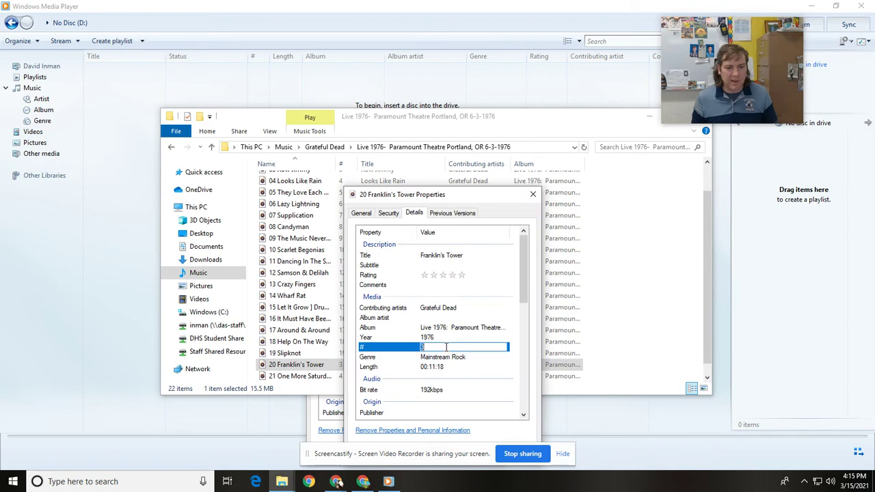
{"action": "type", "text": "20"}
{"action": "key", "text": "Return"}
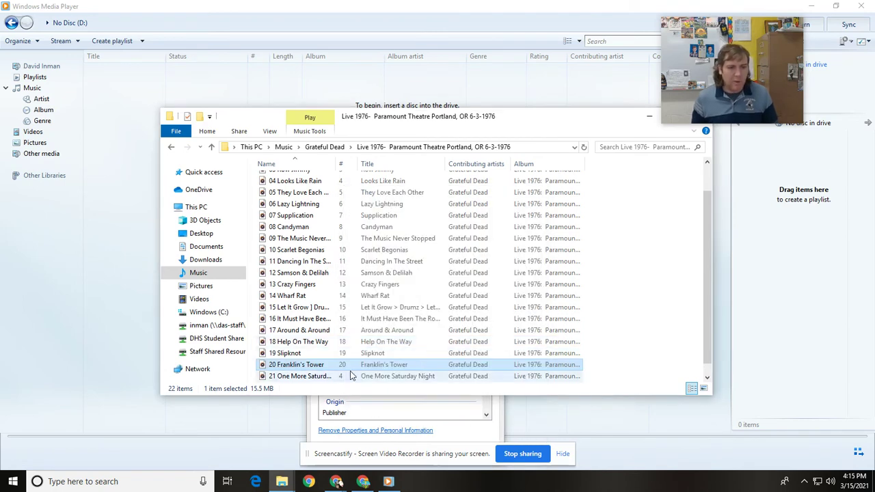
Step: Set the track number in the properties of the file "21 One More Saturday Night" to 21 and apply it
{"action": "left_click", "coordinate": [334, 366]}
{"action": "right_click", "coordinate": [335, 366]}
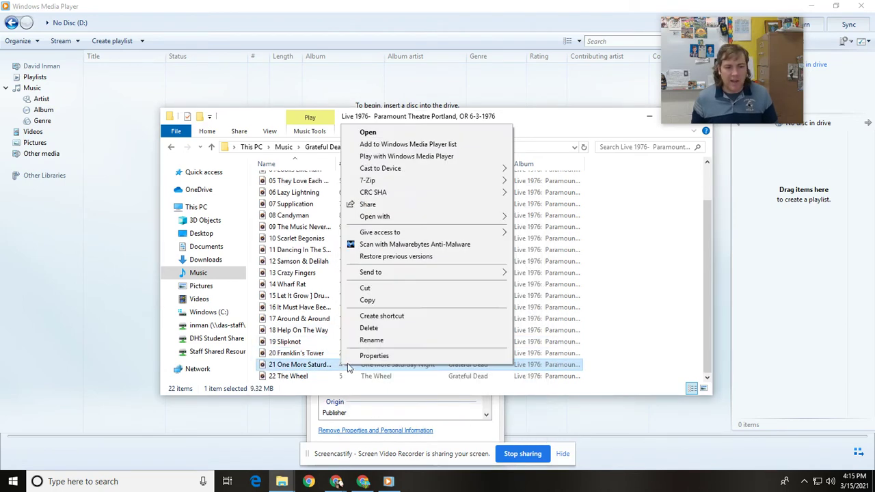
{"action": "left_click", "coordinate": [371, 356]}
{"action": "left_click", "coordinate": [415, 213]}
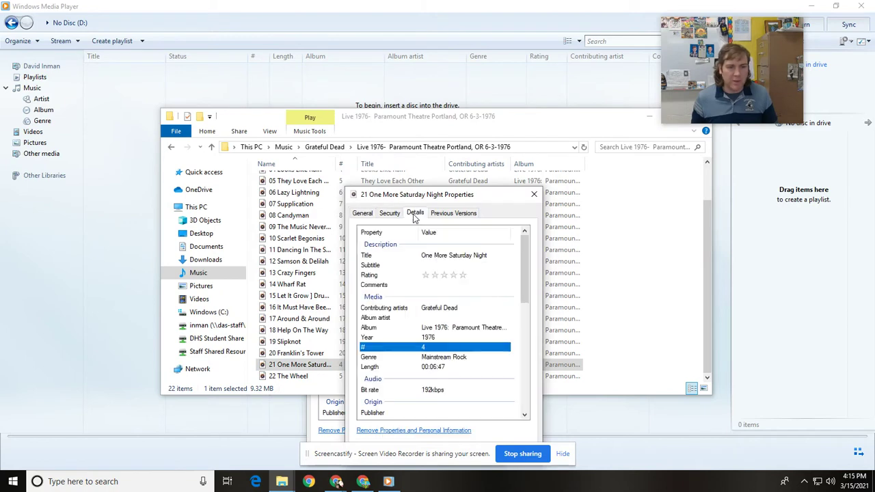
{"action": "left_click", "coordinate": [433, 347]}
{"action": "type", "text": "21"}
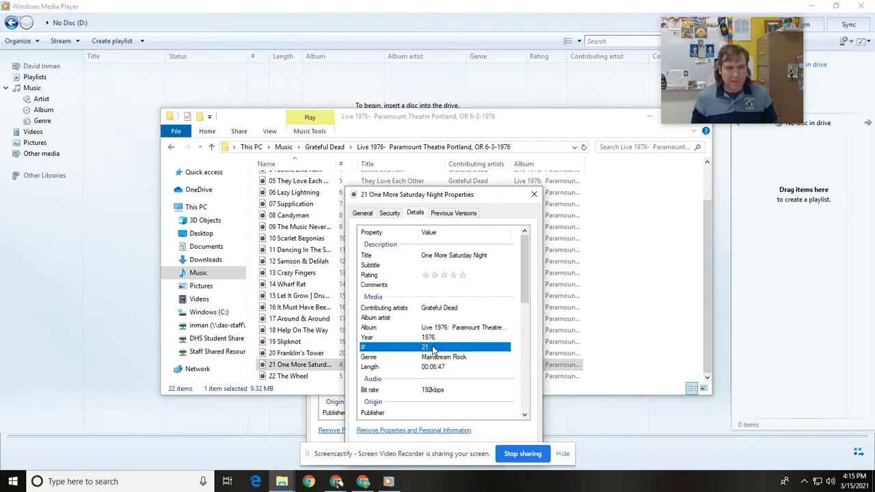
{"action": "key", "text": "Return"}
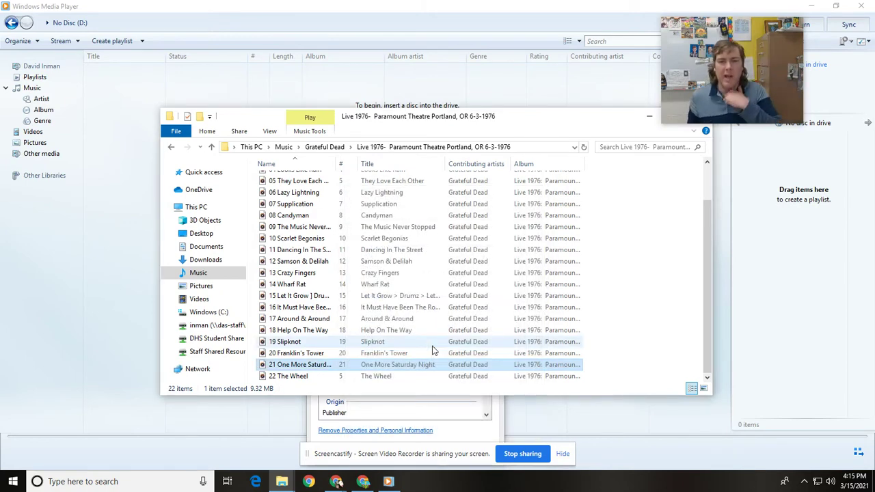
{"action": "right_click", "coordinate": [343, 378]}
{"action": "left_click", "coordinate": [370, 364]}
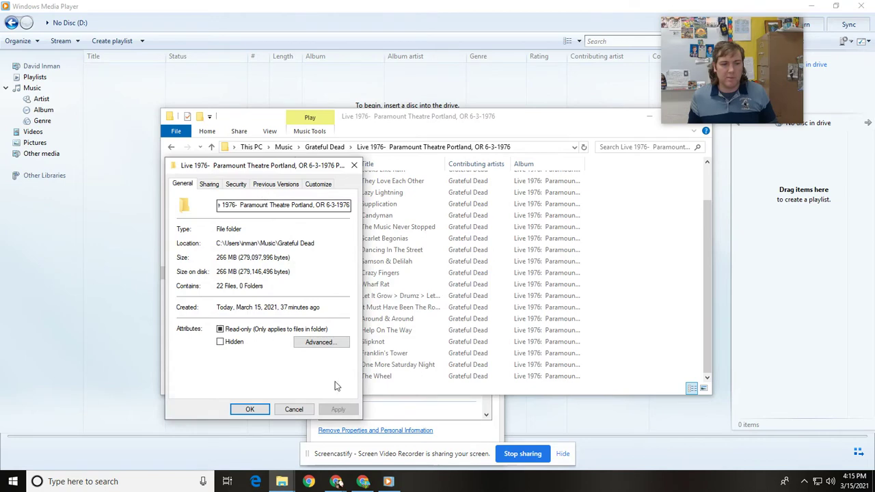
{"action": "left_click", "coordinate": [354, 166]}
{"action": "right_click", "coordinate": [335, 387]}
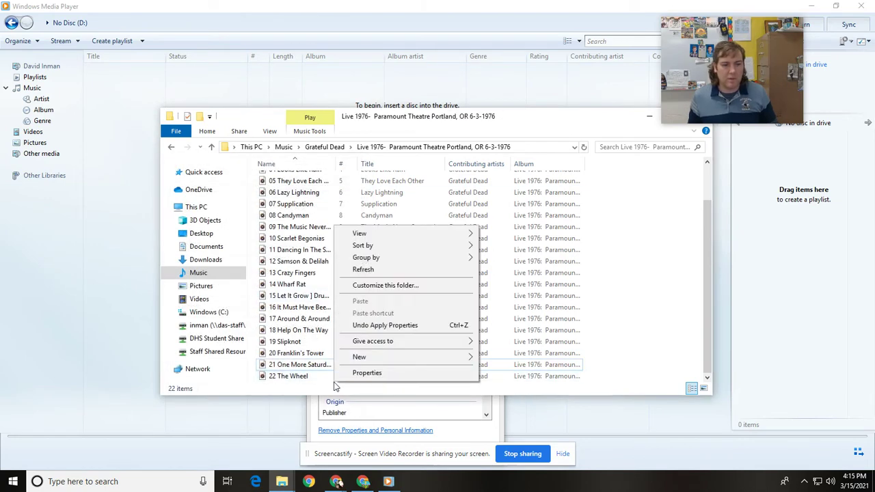
{"action": "left_click", "coordinate": [339, 370]}
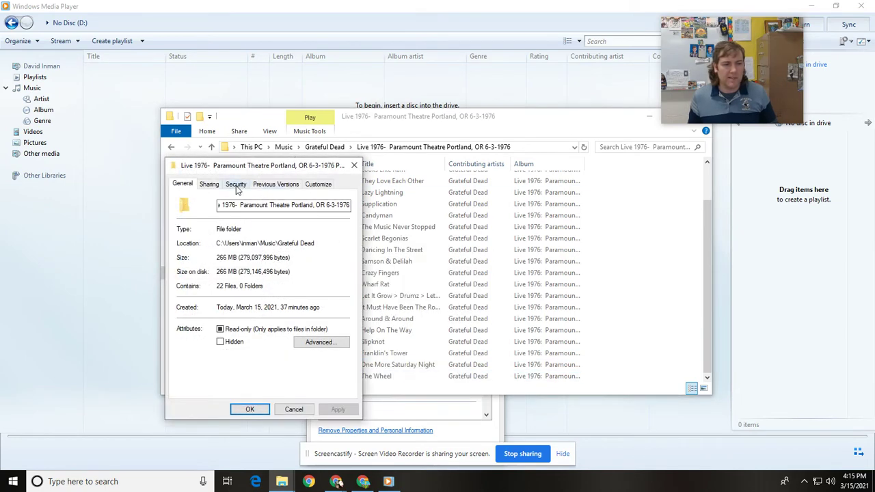
{"action": "left_click", "coordinate": [354, 166]}
Step: Set the track number in the properties of the file "22 The Wheel" to 22 and apply it
{"action": "right_click", "coordinate": [344, 378]}
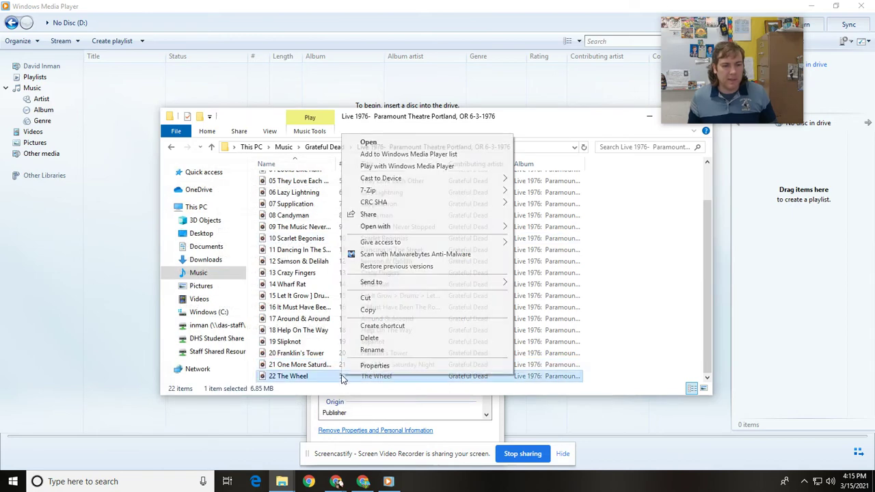
{"action": "left_click", "coordinate": [369, 367]}
{"action": "left_click", "coordinate": [415, 213]}
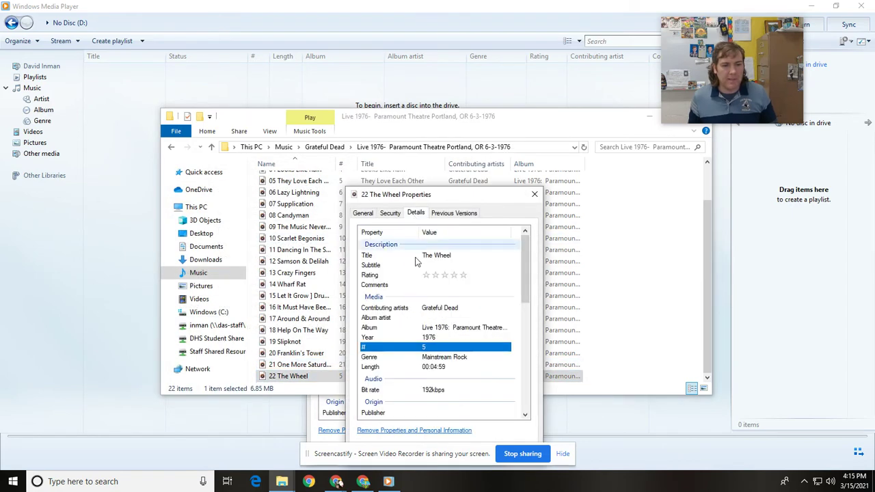
{"action": "left_click", "coordinate": [438, 347]}
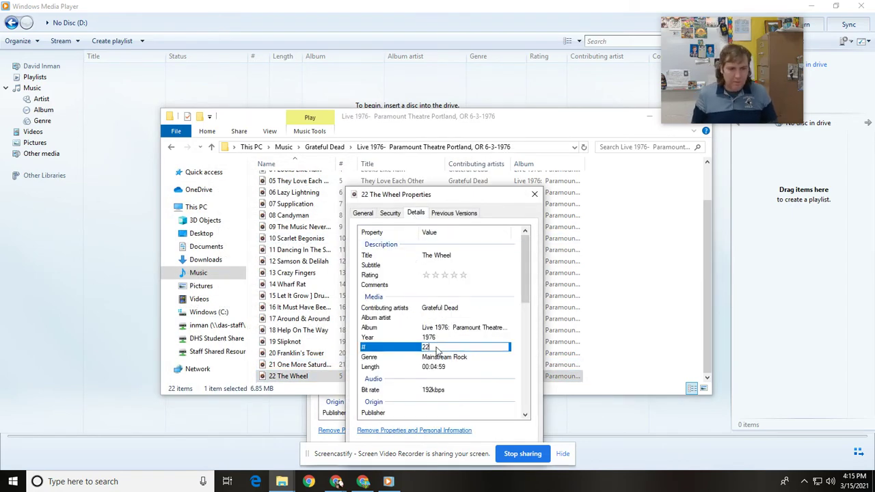
{"action": "type", "text": "22"}
{"action": "key", "text": "Return"}
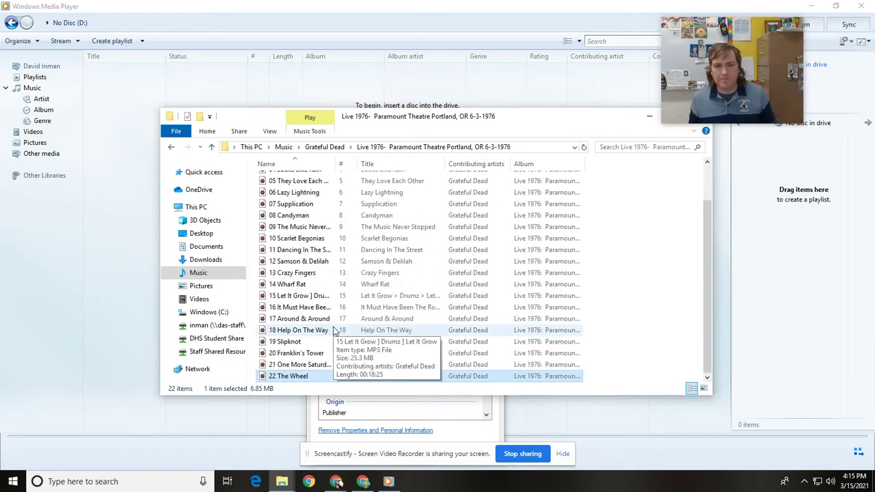
Step: Check the renumbered track list, and close the album folder window and the "13 Crazy Fingers" properties window
{"action": "scroll", "coordinate": [320, 298], "scroll_direction": "up", "scroll_amount": 2}
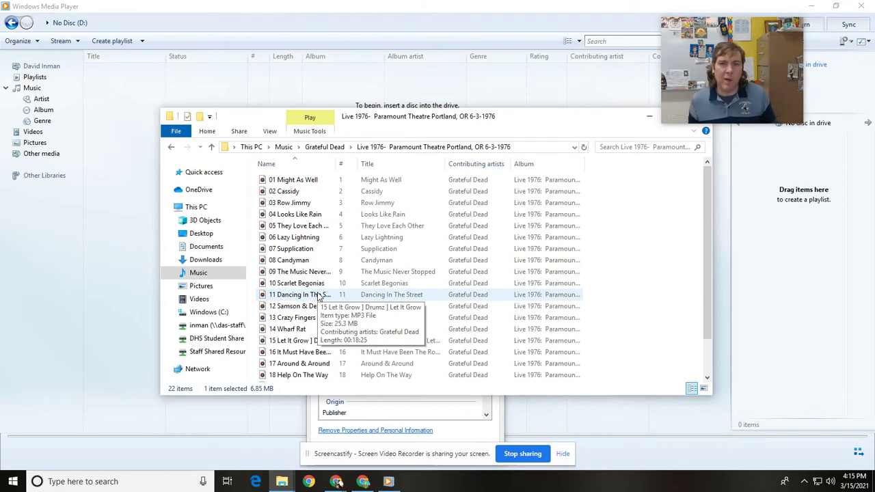
{"action": "left_click_drag", "start_coordinate": [602, 124], "coordinate": [542, 171]}
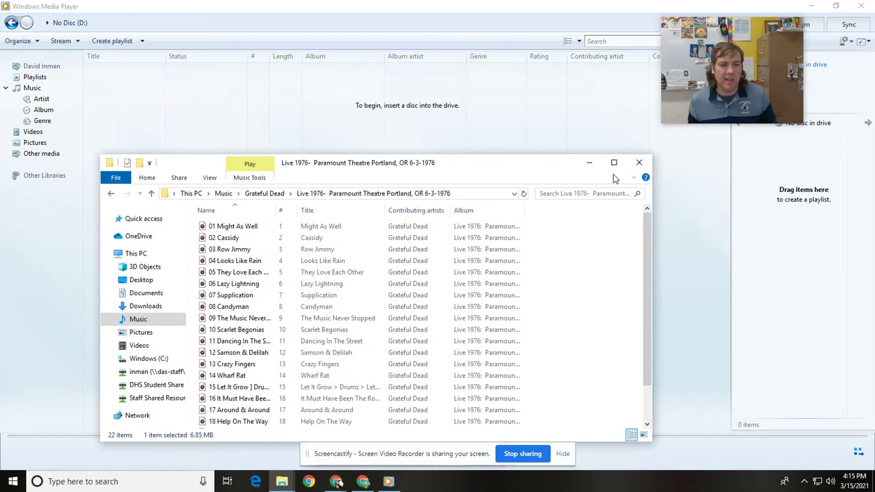
{"action": "left_click", "coordinate": [640, 163]}
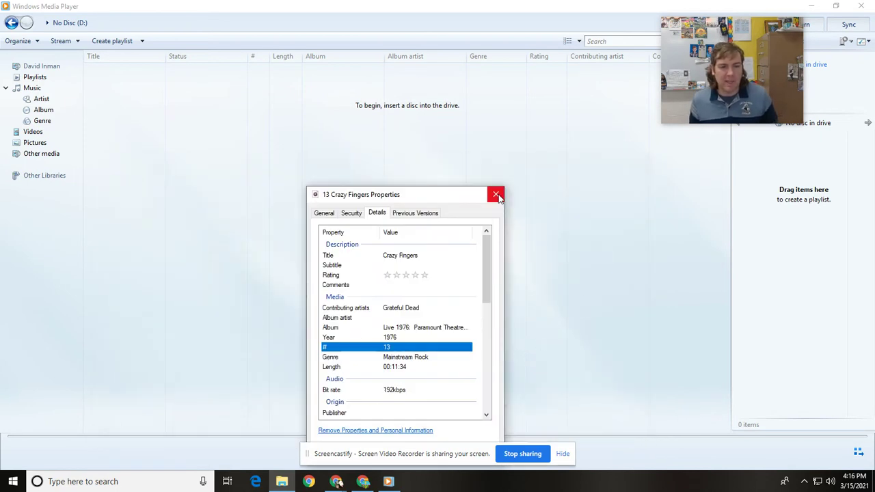
{"action": "left_click", "coordinate": [497, 196]}
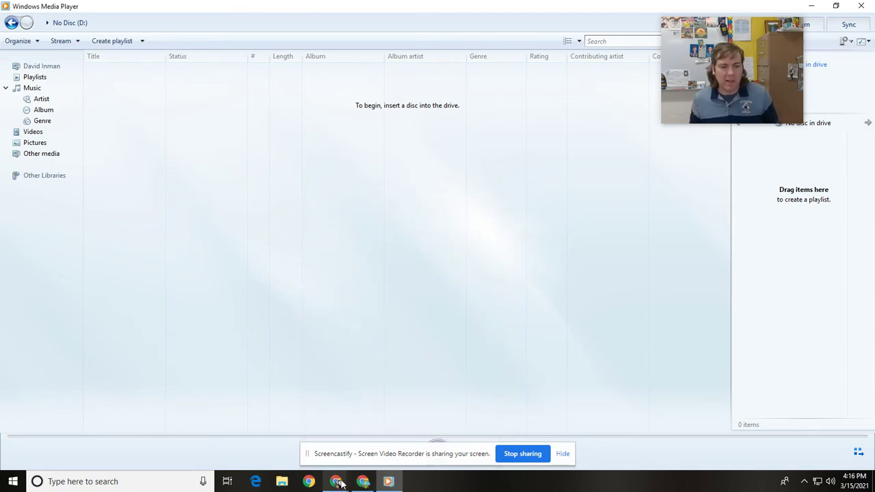
Step: Switch to the YouTube Music browser window and look through the recently added uploaded songs
{"action": "mouse_move", "coordinate": [338, 483]}
{"action": "left_click", "coordinate": [246, 431]}
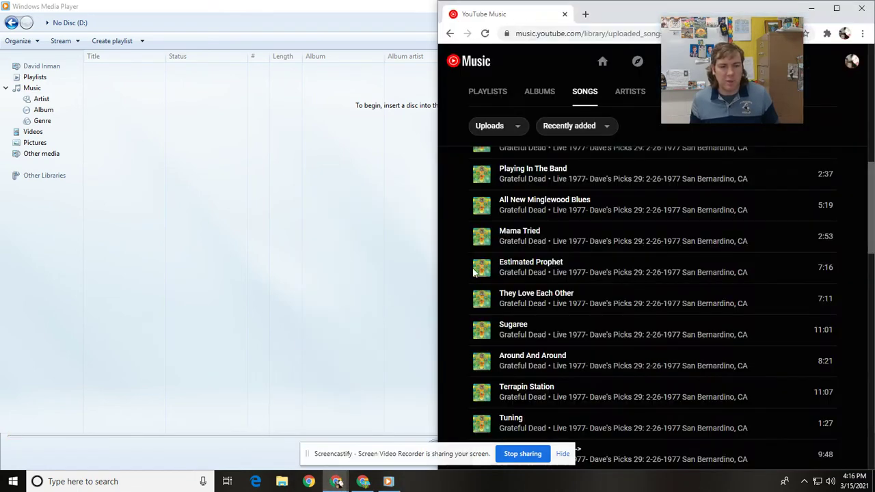
{"action": "scroll", "coordinate": [569, 275], "scroll_direction": "up", "scroll_amount": 10}
{"action": "scroll", "coordinate": [568, 273], "scroll_direction": "down", "scroll_amount": 2}
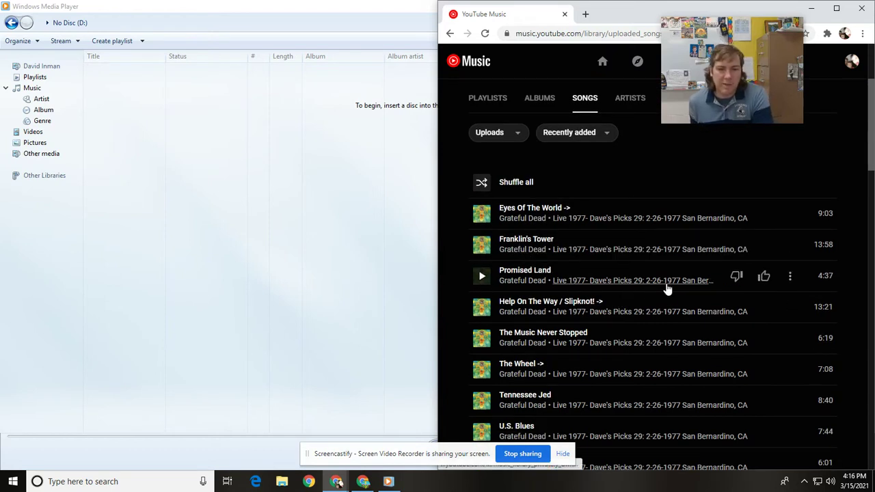
{"action": "scroll", "coordinate": [538, 244], "scroll_direction": "down", "scroll_amount": 5}
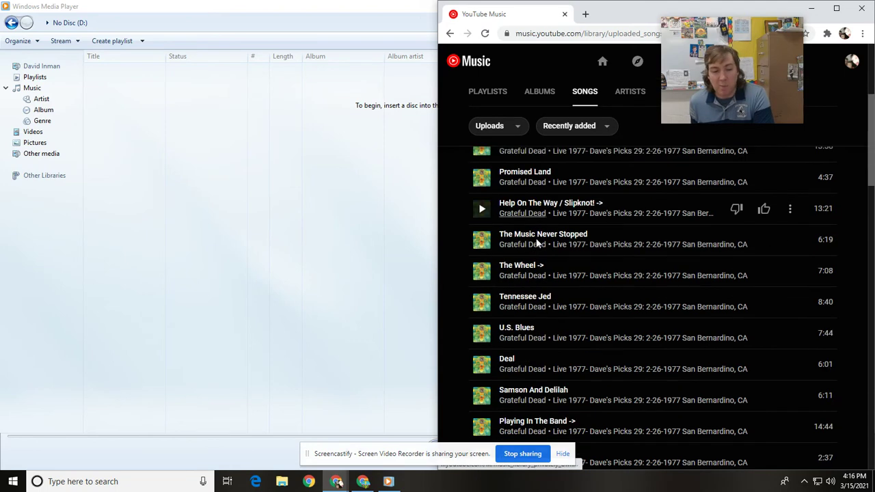
{"action": "scroll", "coordinate": [550, 256], "scroll_direction": "up", "scroll_amount": 3}
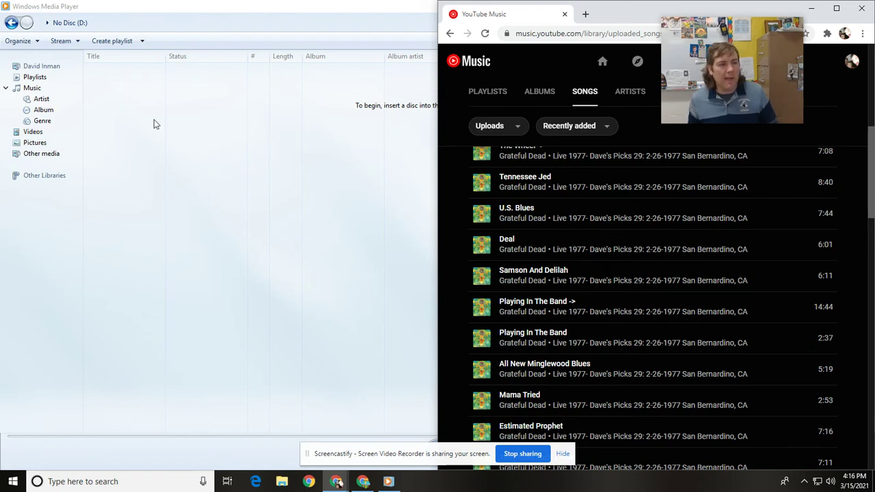
Step: Switch to Windows Media Player and view the tracks of the first "Live 1976: Paramount Theatre Portland, OR 6-3-1976" entry in the album library
{"action": "double_click", "coordinate": [141, 8]}
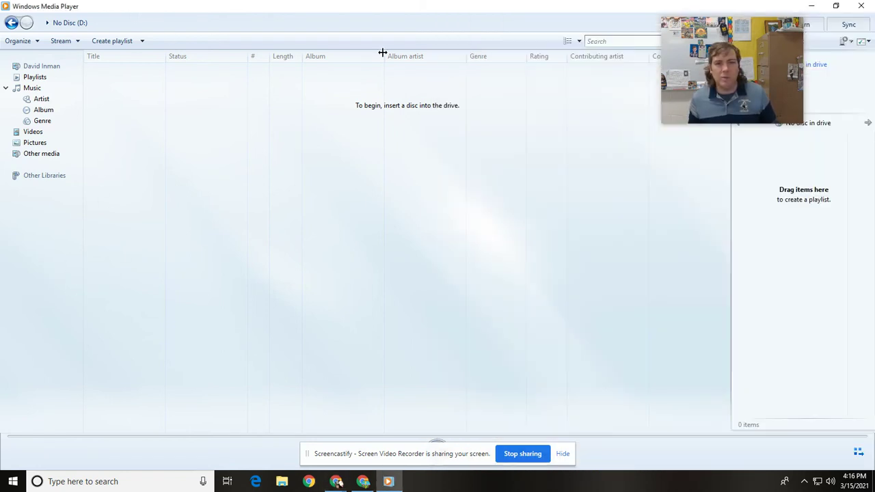
{"action": "left_click", "coordinate": [43, 110]}
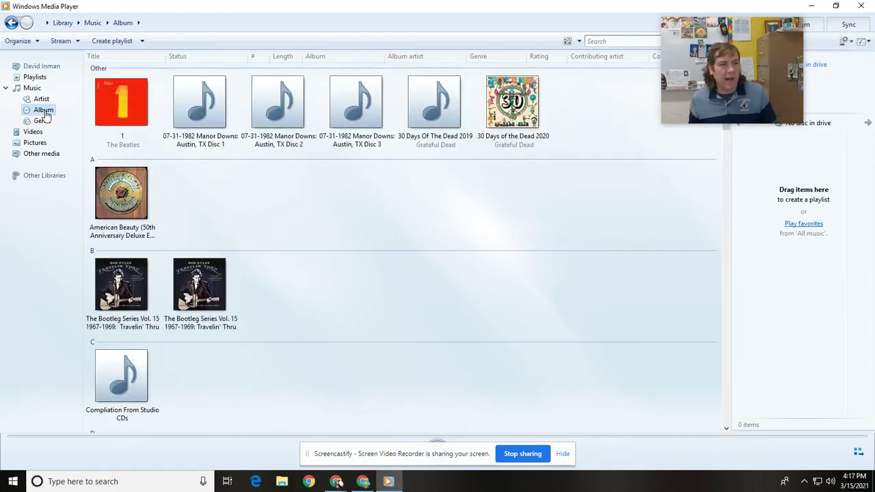
{"action": "scroll", "coordinate": [305, 209], "scroll_direction": "down", "scroll_amount": 10}
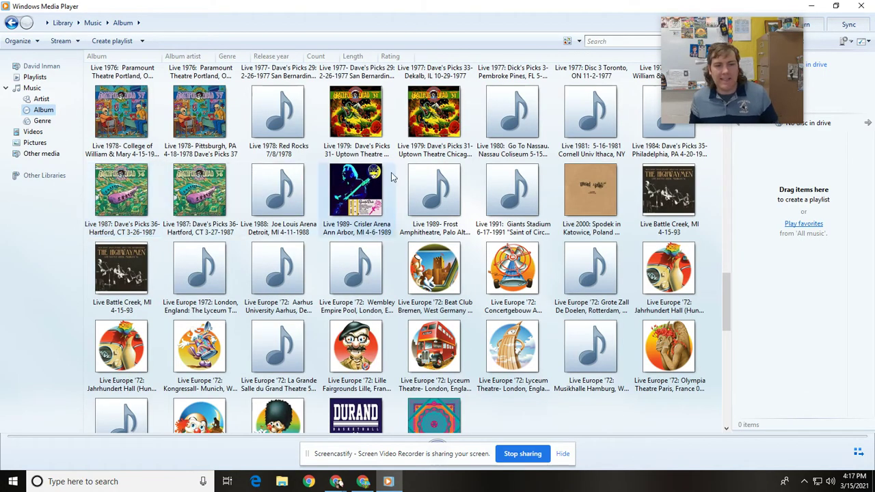
{"action": "scroll", "coordinate": [448, 193], "scroll_direction": "up", "scroll_amount": 2}
{"action": "scroll", "coordinate": [448, 194], "scroll_direction": "up", "scroll_amount": 2}
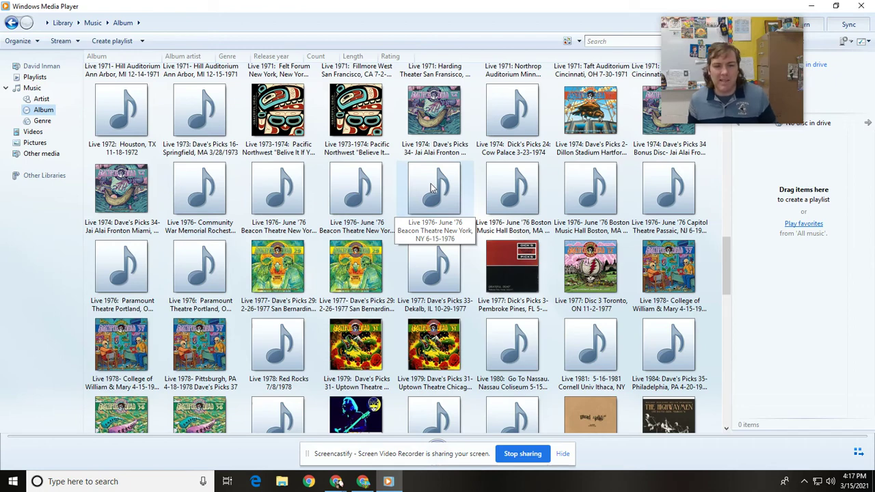
{"action": "scroll", "coordinate": [205, 198], "scroll_direction": "up", "scroll_amount": 2}
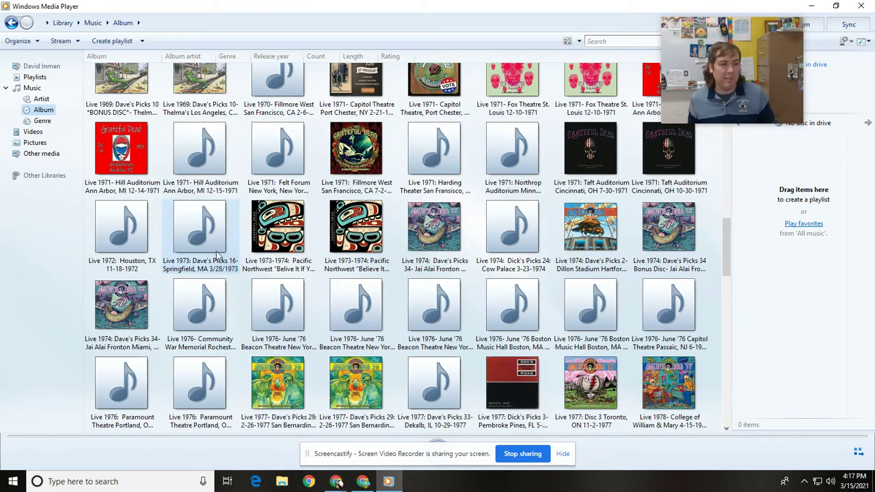
{"action": "scroll", "coordinate": [218, 226], "scroll_direction": "up", "scroll_amount": 2}
{"action": "scroll", "coordinate": [218, 216], "scroll_direction": "down", "scroll_amount": 4}
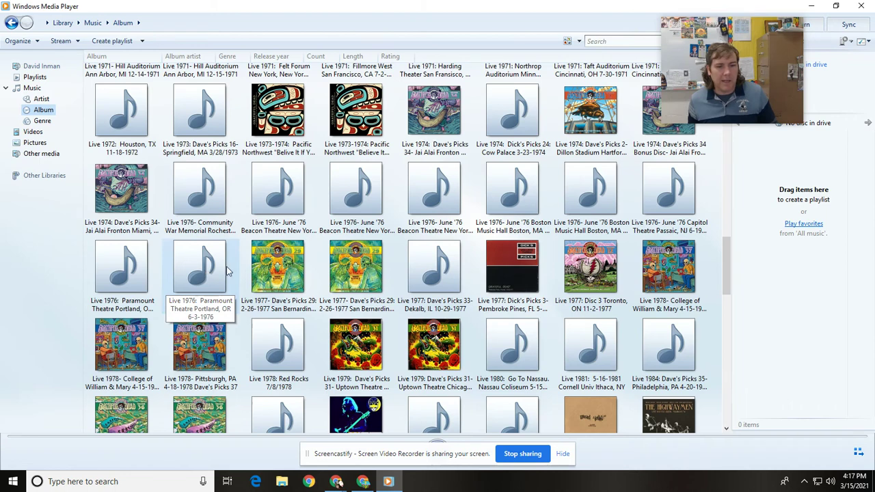
{"action": "double_click", "coordinate": [126, 273]}
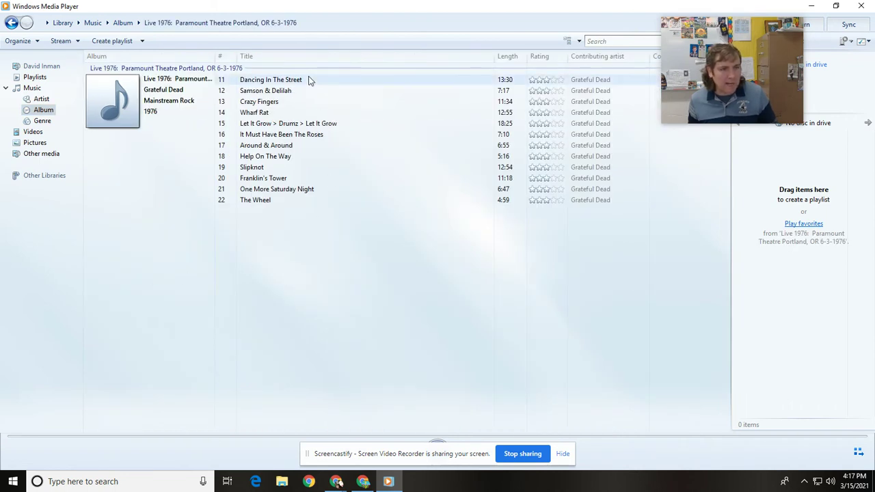
Step: View the tracks of the second Paramount Theatre 6-3-1976 album entry and return to the album overview
{"action": "left_click", "coordinate": [11, 22]}
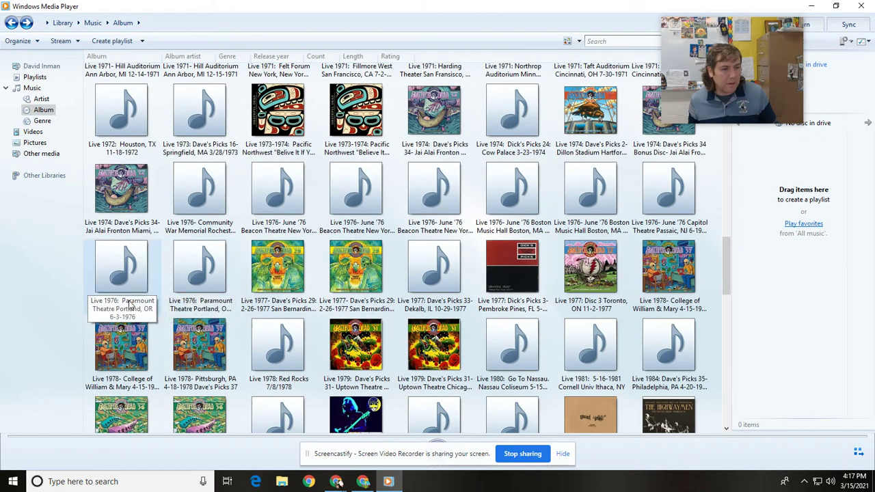
{"action": "double_click", "coordinate": [196, 305]}
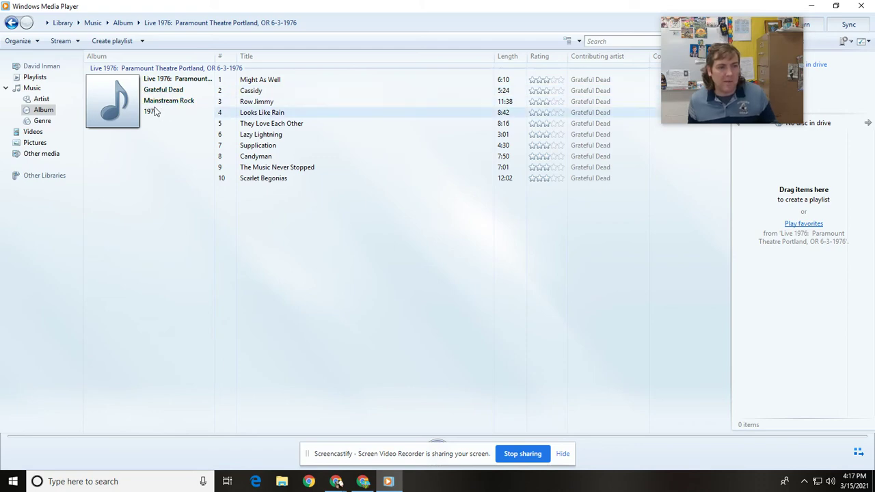
{"action": "left_click", "coordinate": [19, 25]}
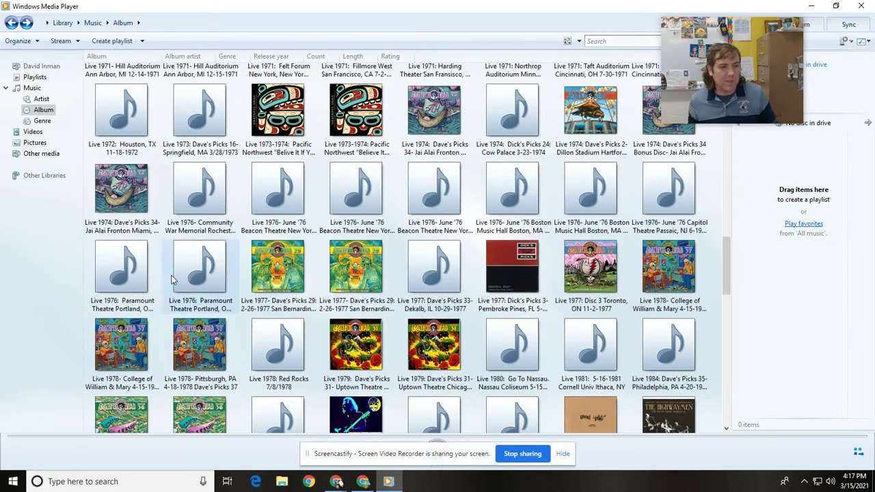
{"action": "double_click", "coordinate": [116, 274]}
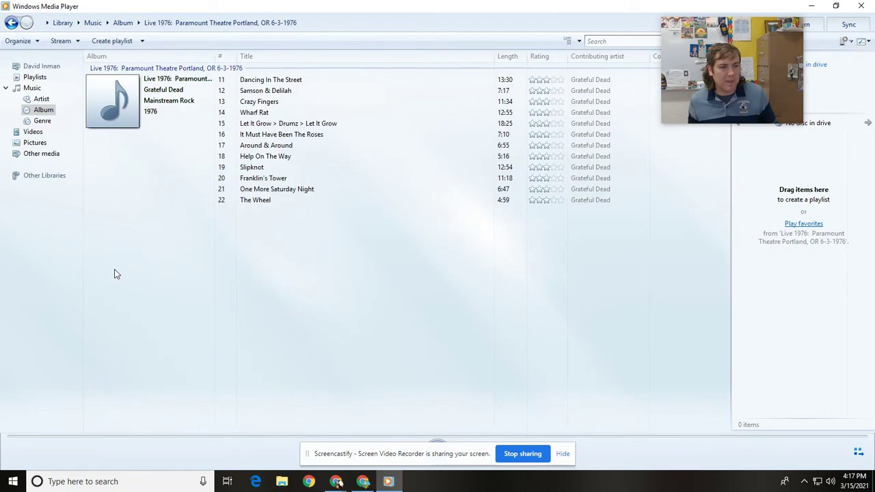
{"action": "right_click", "coordinate": [178, 88]}
{"action": "left_click", "coordinate": [202, 93]}
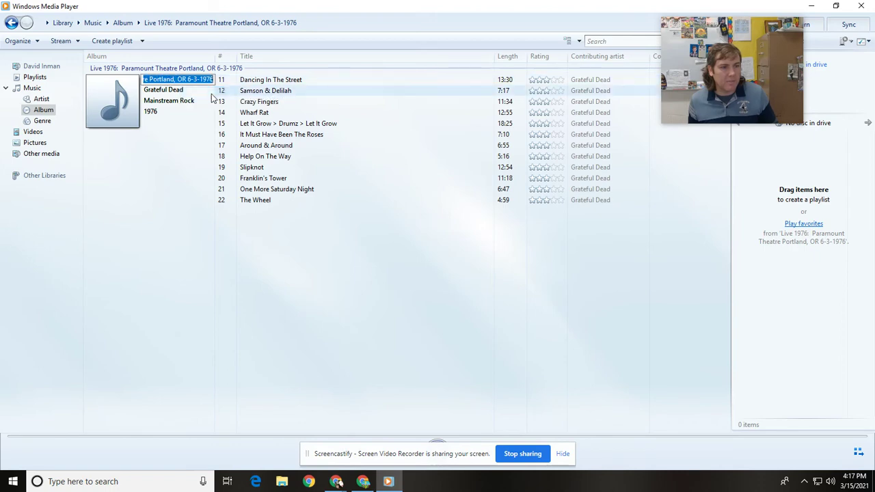
{"action": "left_click", "coordinate": [116, 115]}
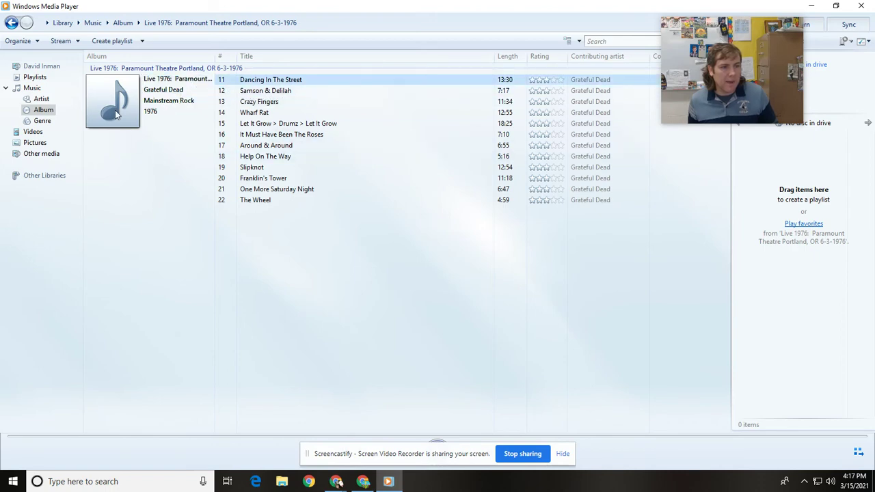
{"action": "left_click", "coordinate": [11, 22]}
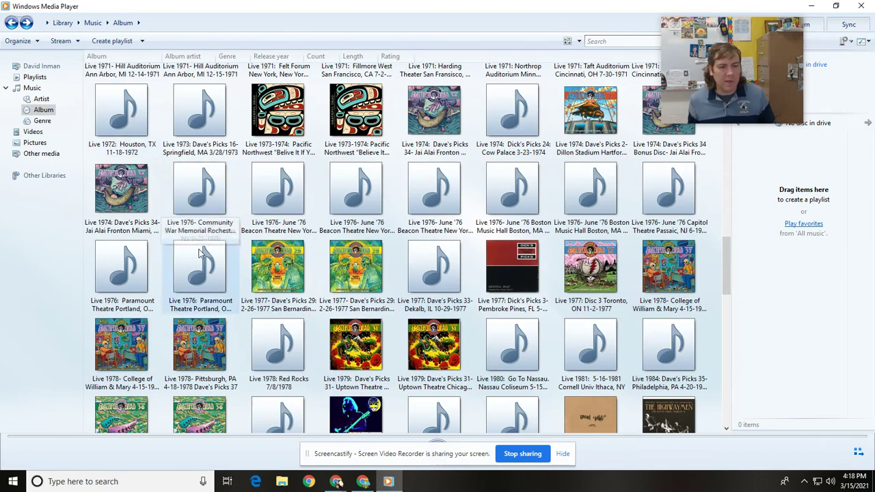
Step: Apply the grateful-dead-june-1976-portland ticket image from the Pictures folder as album art to both Paramount Theatre 6-3-1976 album entries
{"action": "key", "text": "super+e"}
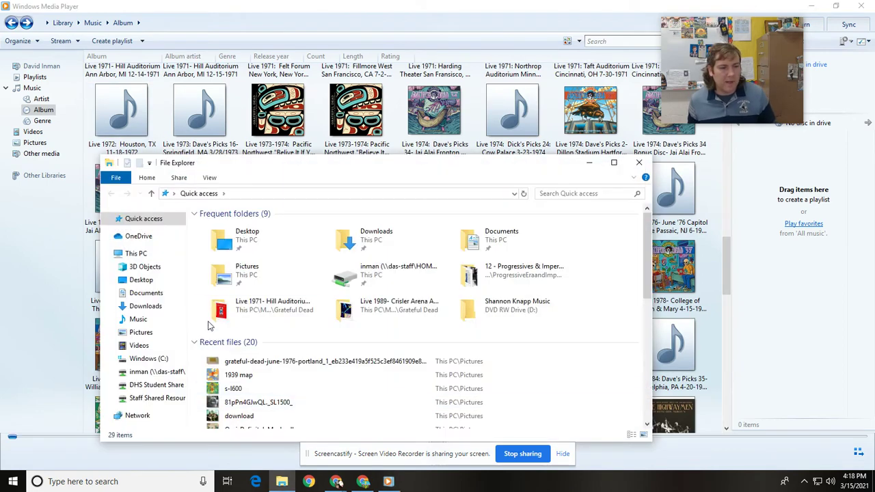
{"action": "left_click", "coordinate": [142, 332]}
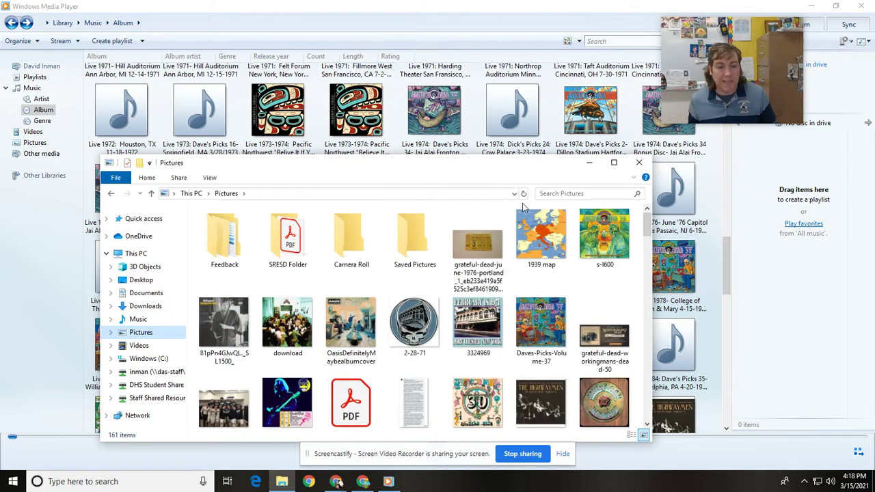
{"action": "left_click_drag", "start_coordinate": [474, 165], "coordinate": [675, 199]}
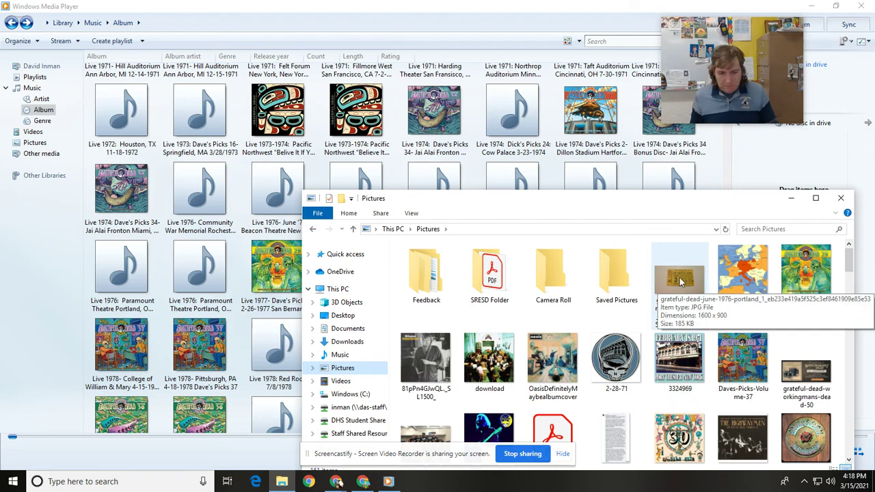
{"action": "left_click_drag", "start_coordinate": [680, 282], "coordinate": [127, 294]}
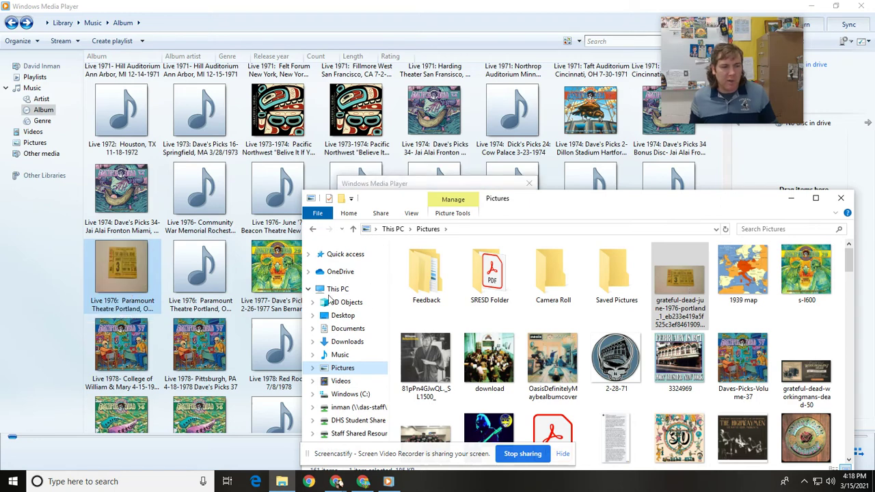
{"action": "left_click_drag", "start_coordinate": [687, 277], "coordinate": [198, 281]}
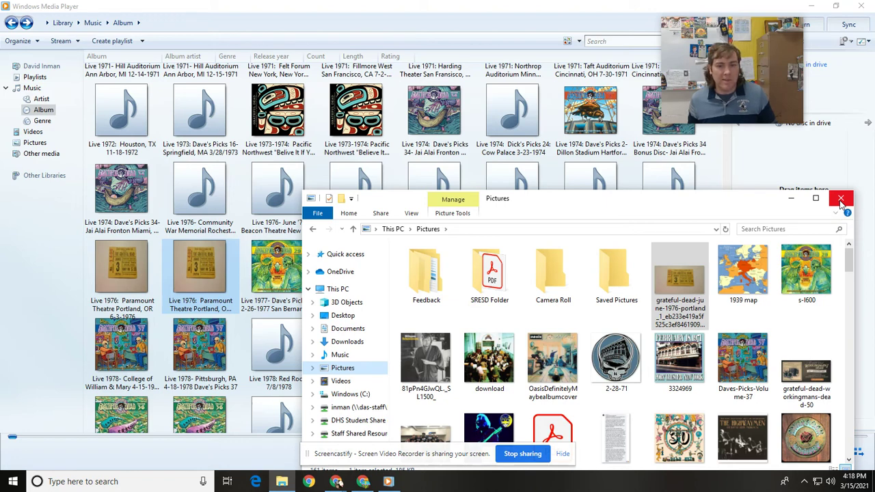
Step: In File Explorer, open the Music folder's Grateful Dead subfolder "Live 1976- Paramount Theatre Portland, OR 6-3-1976"
{"action": "left_click", "coordinate": [339, 355]}
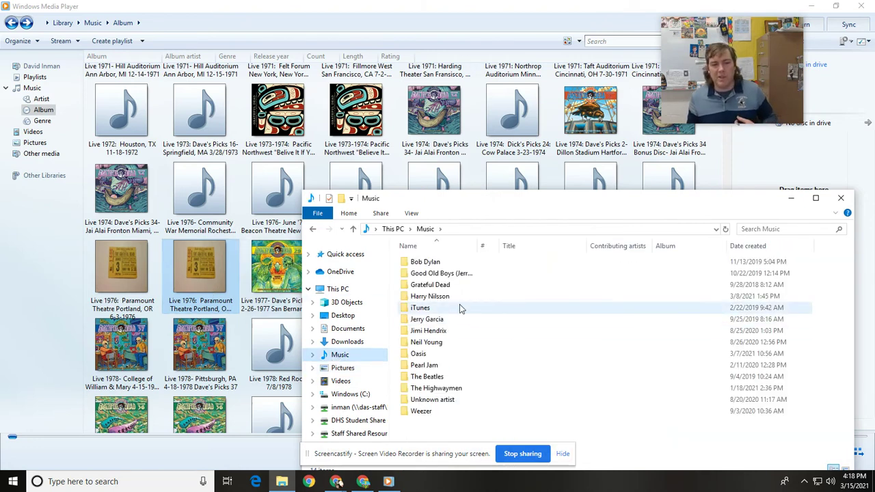
{"action": "left_click", "coordinate": [441, 287]}
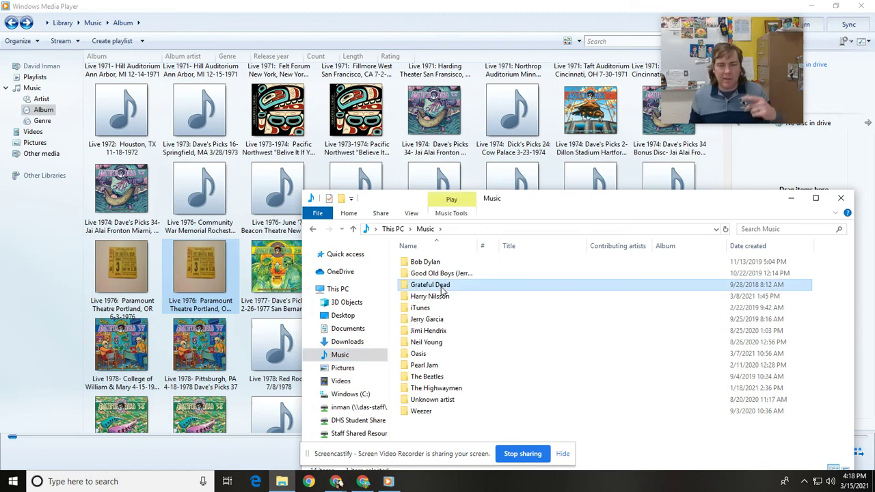
{"action": "double_click", "coordinate": [441, 286]}
{"action": "scroll", "coordinate": [441, 335], "scroll_direction": "down", "scroll_amount": 5}
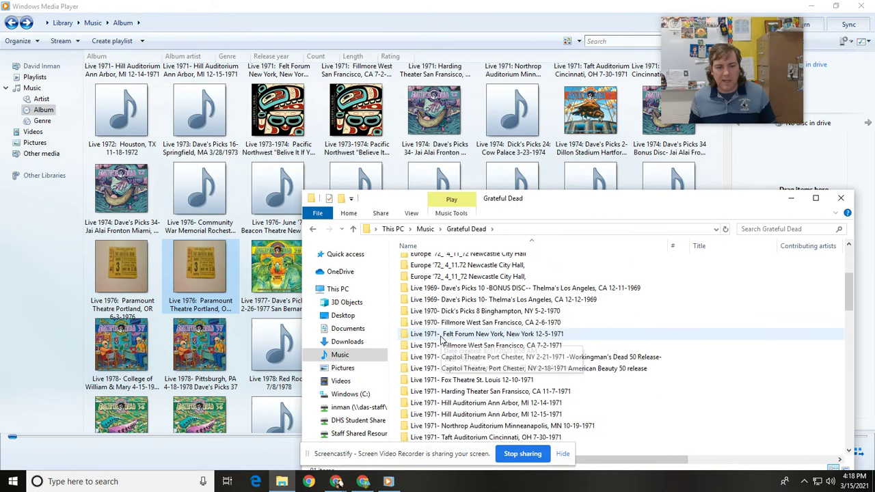
{"action": "scroll", "coordinate": [441, 339], "scroll_direction": "down", "scroll_amount": 6}
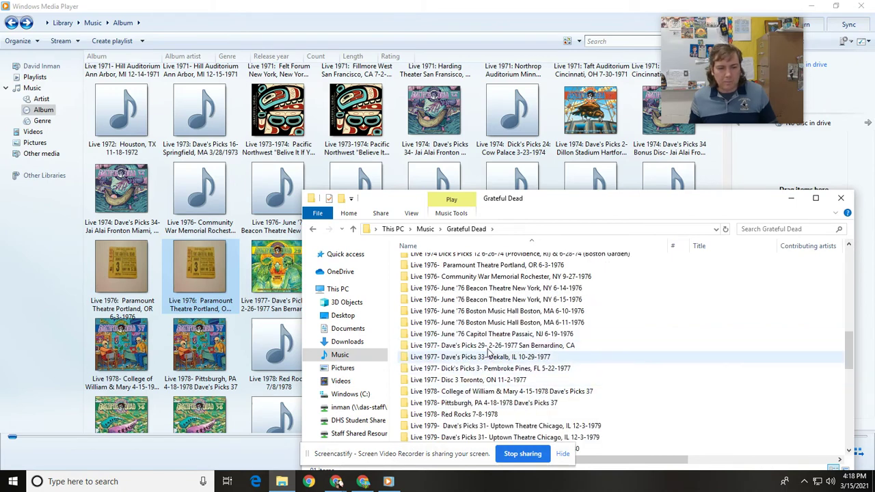
{"action": "left_click", "coordinate": [460, 247]}
{"action": "left_click", "coordinate": [460, 248]}
{"action": "scroll", "coordinate": [472, 301], "scroll_direction": "down", "scroll_amount": 8}
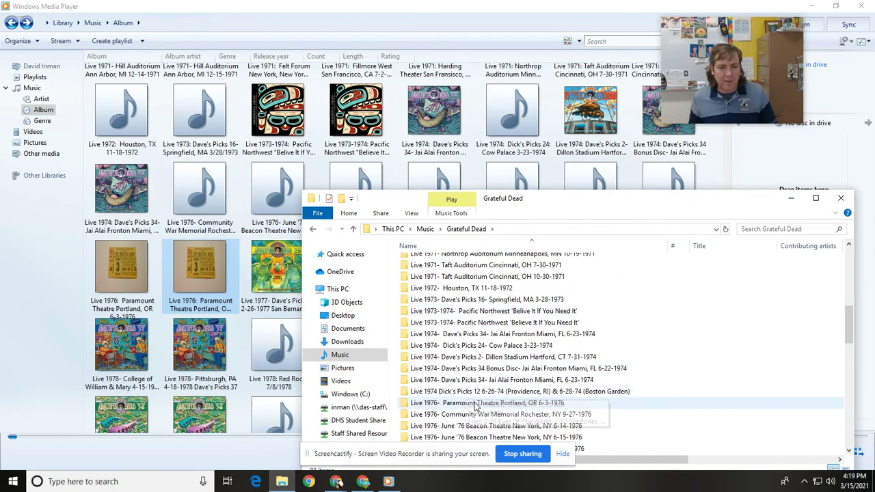
{"action": "double_click", "coordinate": [479, 403]}
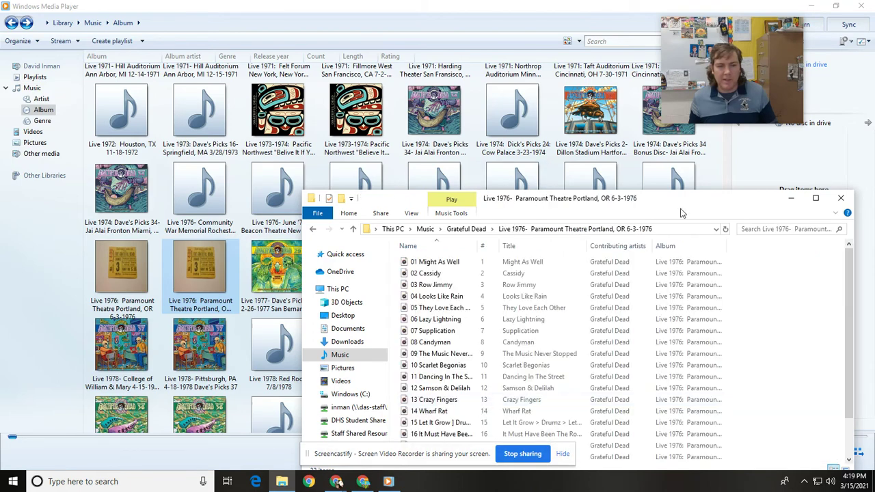
Step: Arrange the album folder window beside the YouTube Music browser window, with the uploaded songs page in front
{"action": "left_click_drag", "start_coordinate": [680, 214], "coordinate": [418, 205]}
{"action": "mouse_move", "coordinate": [337, 481]}
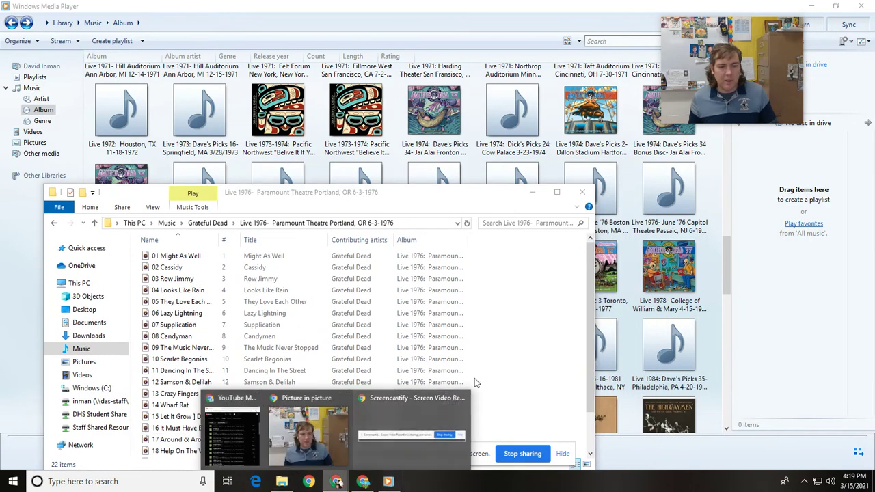
{"action": "left_click", "coordinate": [233, 431]}
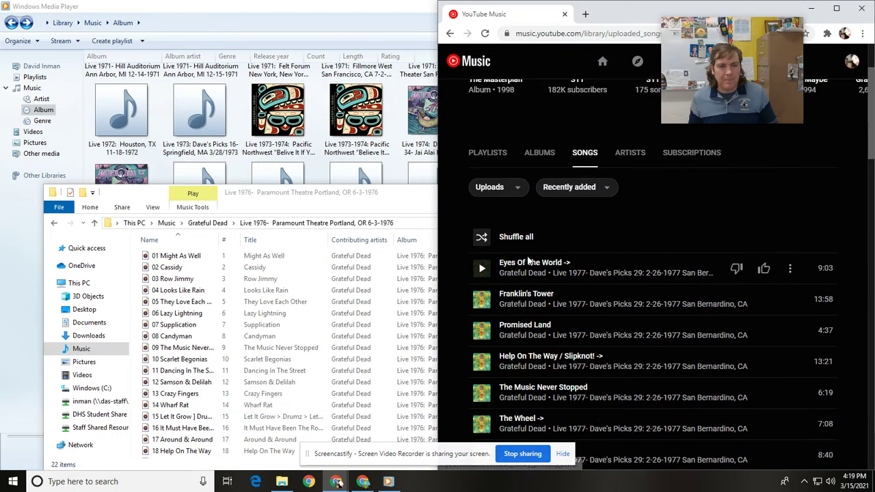
Step: Upload all 22 songs, 01 Might As Well through 22 The Wheel, from the album folder to YouTube Music
{"action": "scroll", "coordinate": [528, 261], "scroll_direction": "up", "scroll_amount": 3}
{"action": "left_click", "coordinate": [177, 258]}
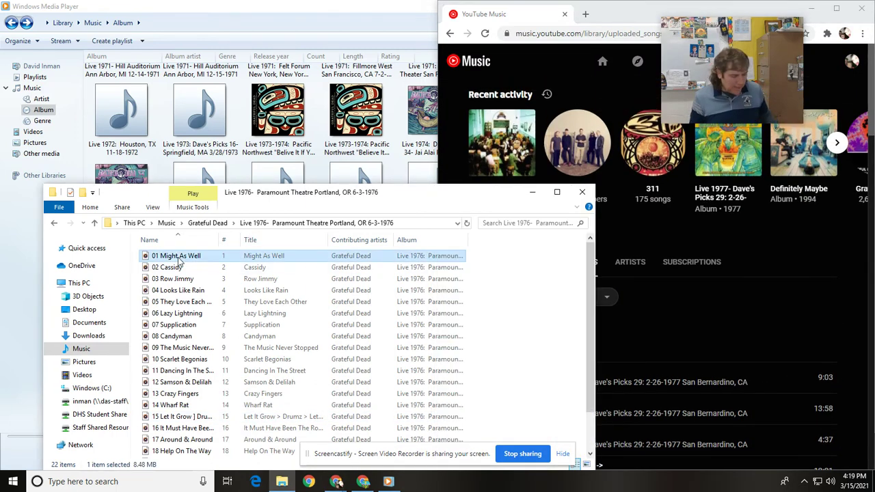
{"action": "key", "text": "shift+Down"}
{"action": "key", "text": "shift+Down"}
{"action": "key", "text": "shift+Down"}
{"action": "key", "text": "shift+Down"}
{"action": "key", "text": "shift+Down"}
{"action": "key", "text": "shift+Down"}
{"action": "key", "text": "shift+Down"}
{"action": "key", "text": "shift+Down"}
{"action": "key", "text": "shift+Down"}
{"action": "key", "text": "shift+Down"}
{"action": "key", "text": "shift+Down"}
{"action": "key", "text": "shift+Down"}
{"action": "key", "text": "shift+Down"}
{"action": "key", "text": "shift+Down"}
{"action": "key", "text": "shift+Down"}
{"action": "key", "text": "shift+Down"}
{"action": "key", "text": "shift+Down"}
{"action": "key", "text": "shift+Down"}
{"action": "key", "text": "shift+Down"}
{"action": "key", "text": "shift+Down"}
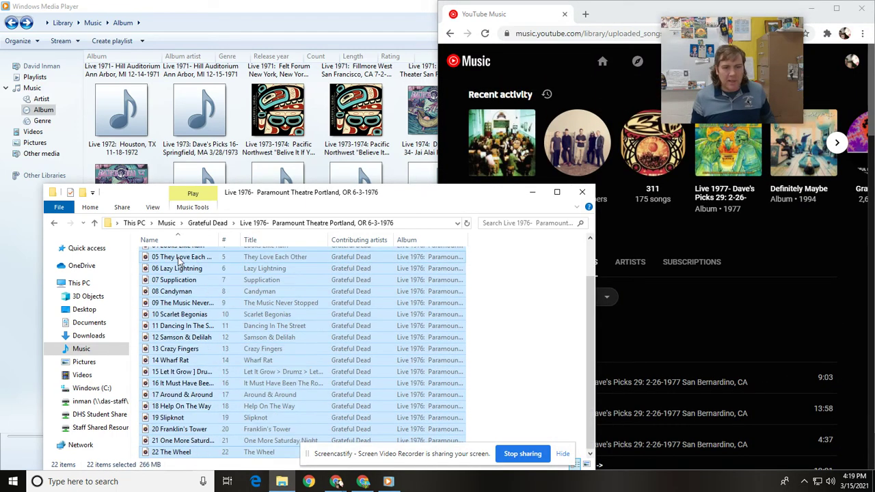
{"action": "left_click_drag", "start_coordinate": [179, 261], "coordinate": [725, 349]}
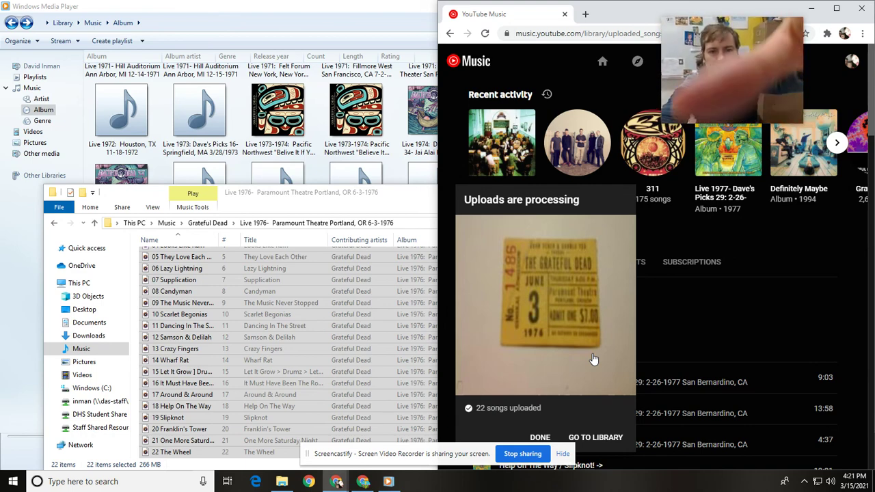
Step: Go to the library from the upload notice, open the Live 1976: Paramount Theatre Portland, OR 6-3-1976 album and review its processed tracks
{"action": "left_click", "coordinate": [599, 438]}
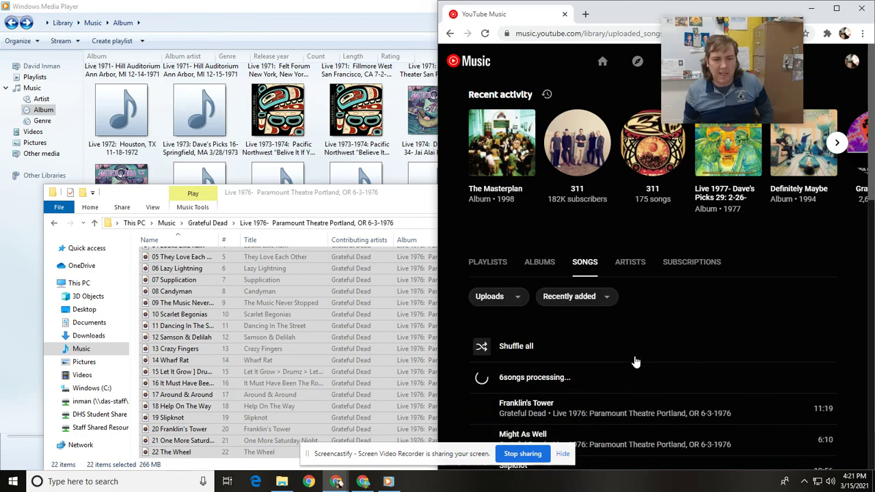
{"action": "scroll", "coordinate": [643, 361], "scroll_direction": "down", "scroll_amount": 2}
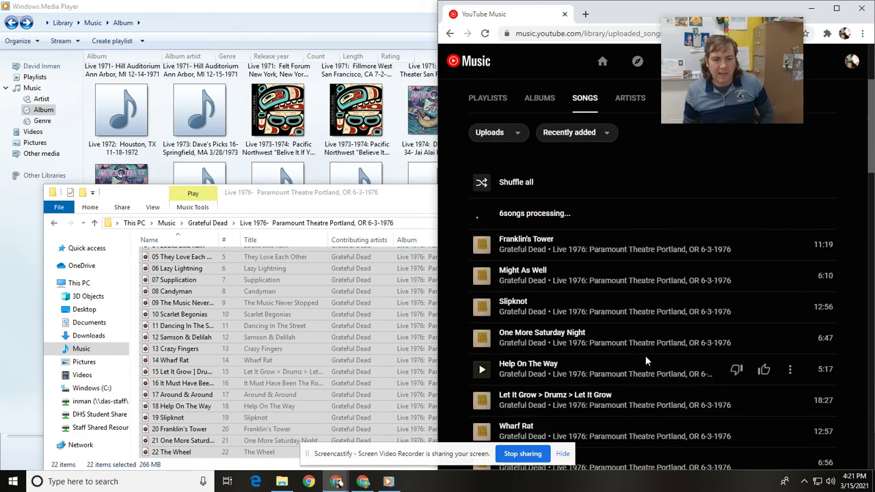
{"action": "left_click", "coordinate": [627, 250]}
{"action": "scroll", "coordinate": [603, 304], "scroll_direction": "down", "scroll_amount": 1}
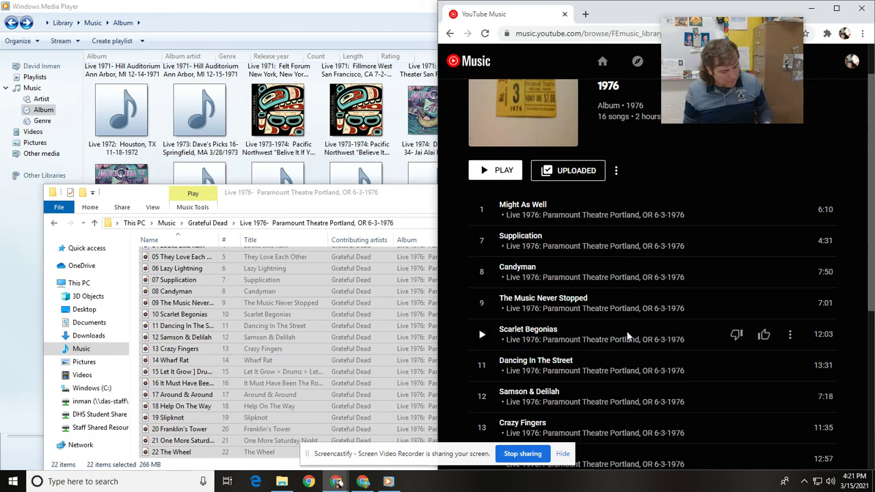
{"action": "scroll", "coordinate": [627, 333], "scroll_direction": "down", "scroll_amount": 2}
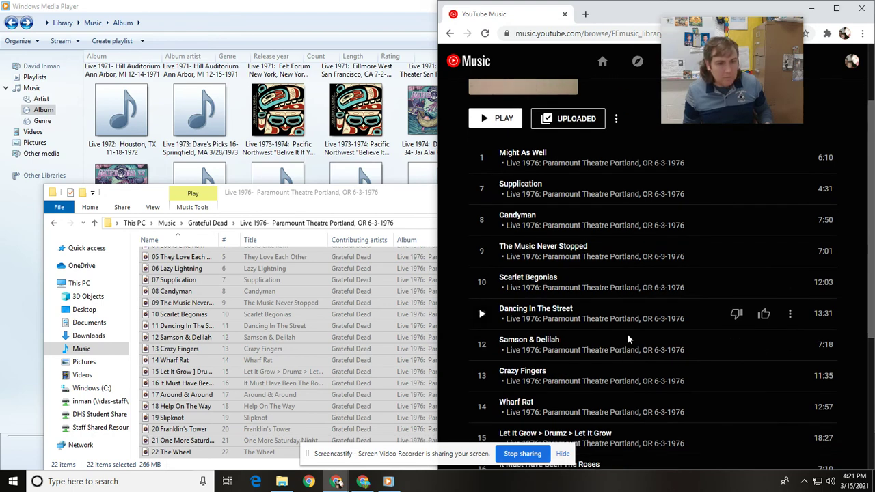
{"action": "scroll", "coordinate": [605, 285], "scroll_direction": "up", "scroll_amount": 3}
{"action": "scroll", "coordinate": [622, 294], "scroll_direction": "down", "scroll_amount": 5}
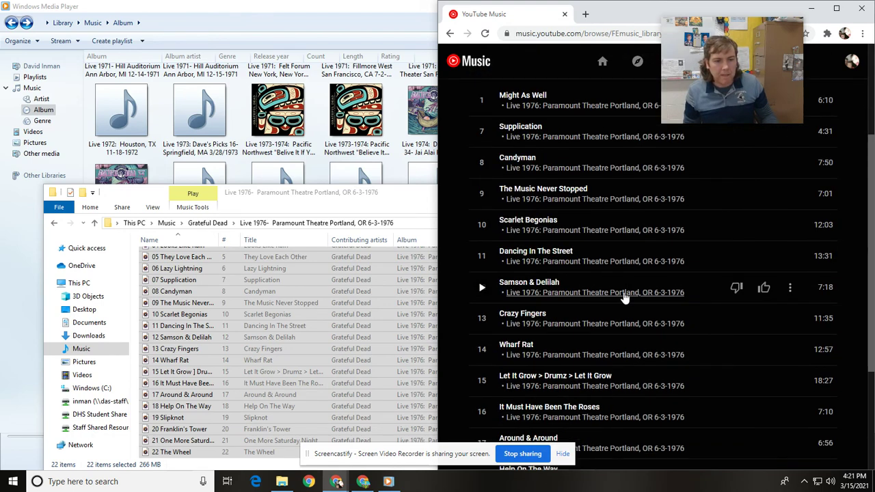
{"action": "scroll", "coordinate": [629, 322], "scroll_direction": "up", "scroll_amount": 4}
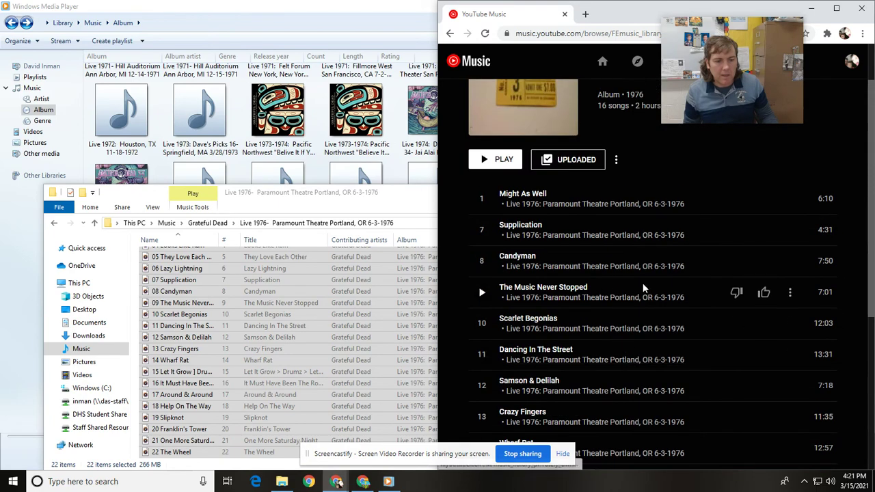
{"action": "scroll", "coordinate": [636, 298], "scroll_direction": "down", "scroll_amount": 4}
{"action": "scroll", "coordinate": [625, 320], "scroll_direction": "up", "scroll_amount": 5}
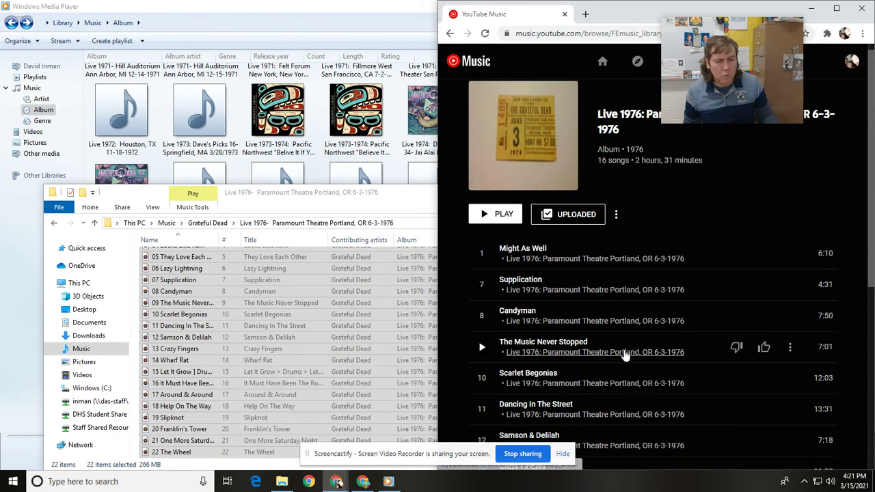
Step: Reload the album page and examine the track numbering for songs that are still missing
{"action": "left_click", "coordinate": [484, 34]}
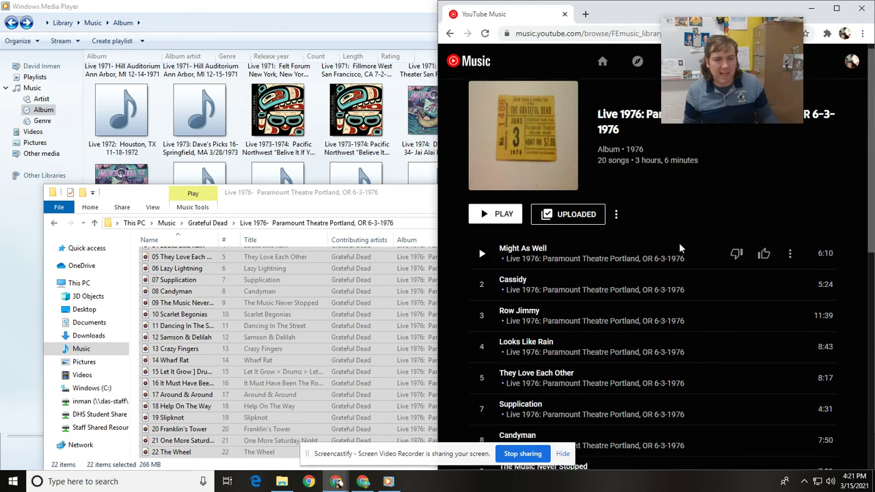
{"action": "scroll", "coordinate": [679, 247], "scroll_direction": "down", "scroll_amount": 2}
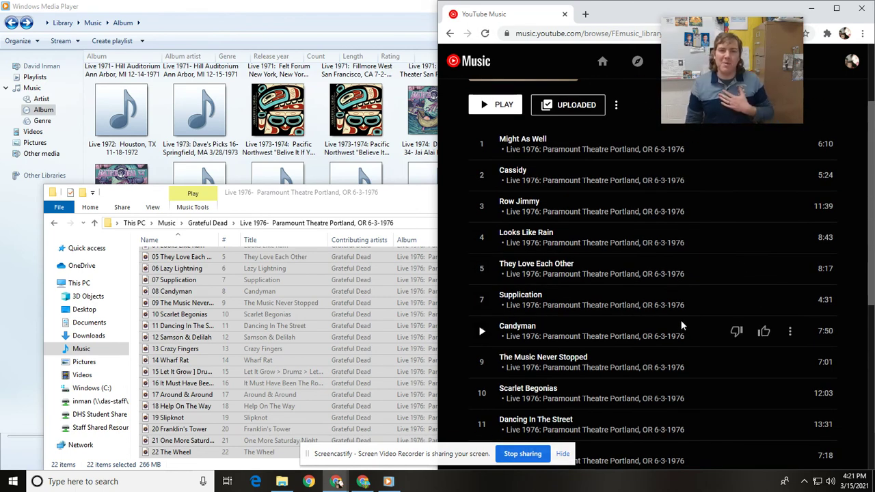
{"action": "scroll", "coordinate": [554, 274], "scroll_direction": "up", "scroll_amount": 2}
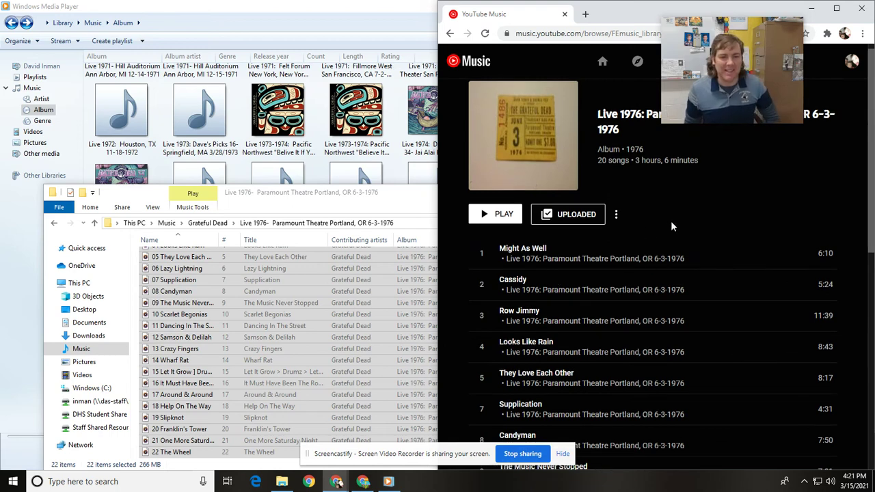
{"action": "scroll", "coordinate": [533, 270], "scroll_direction": "down", "scroll_amount": 1}
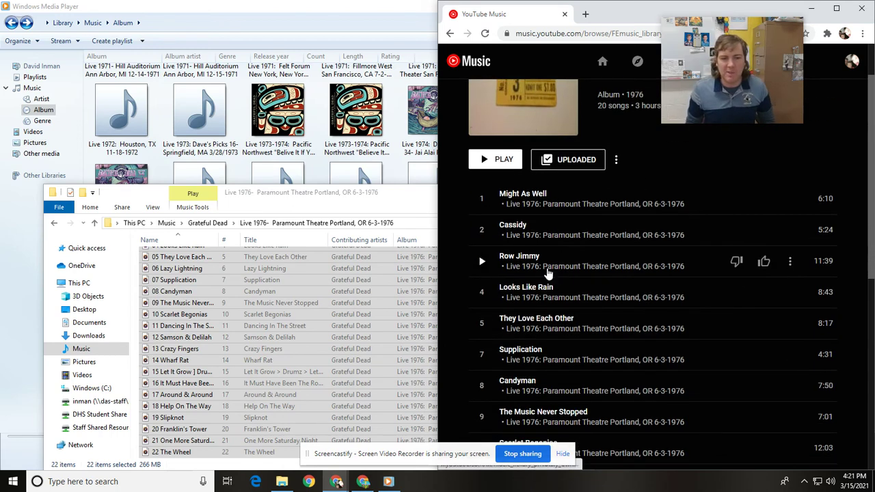
{"action": "scroll", "coordinate": [539, 280], "scroll_direction": "down", "scroll_amount": 1}
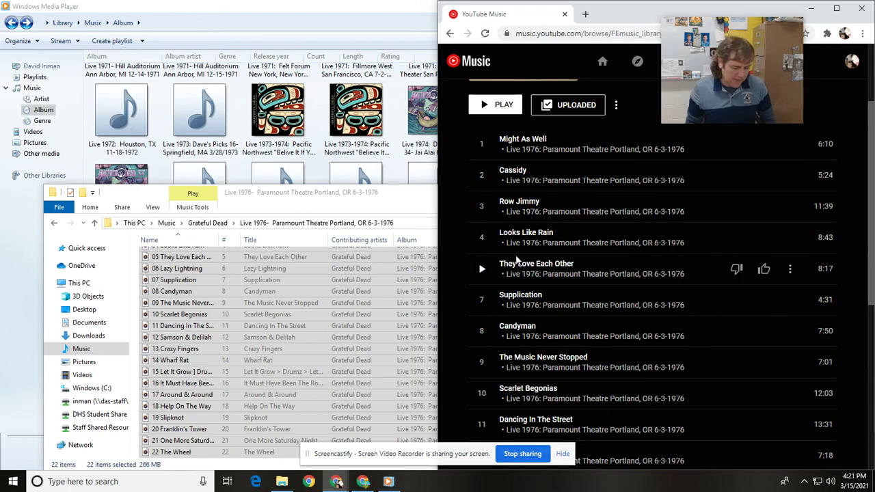
{"action": "scroll", "coordinate": [556, 273], "scroll_direction": "down", "scroll_amount": 2}
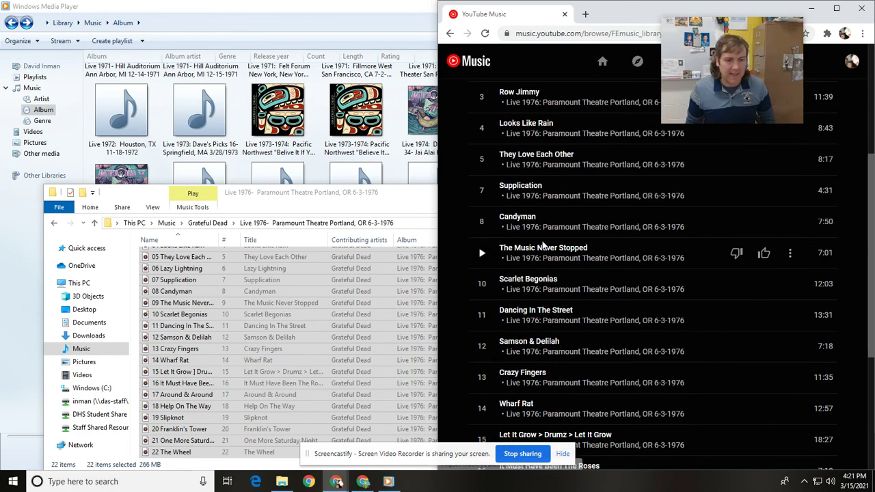
{"action": "scroll", "coordinate": [547, 260], "scroll_direction": "down", "scroll_amount": 2}
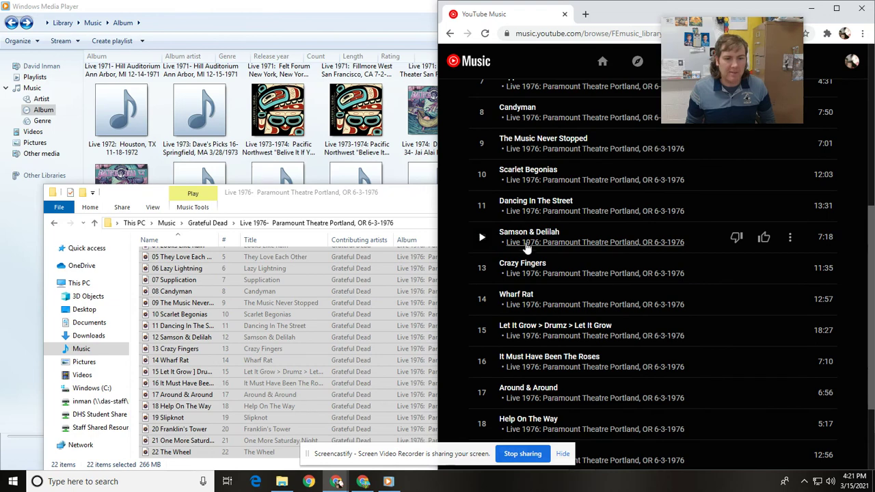
{"action": "scroll", "coordinate": [525, 270], "scroll_direction": "down", "scroll_amount": 2}
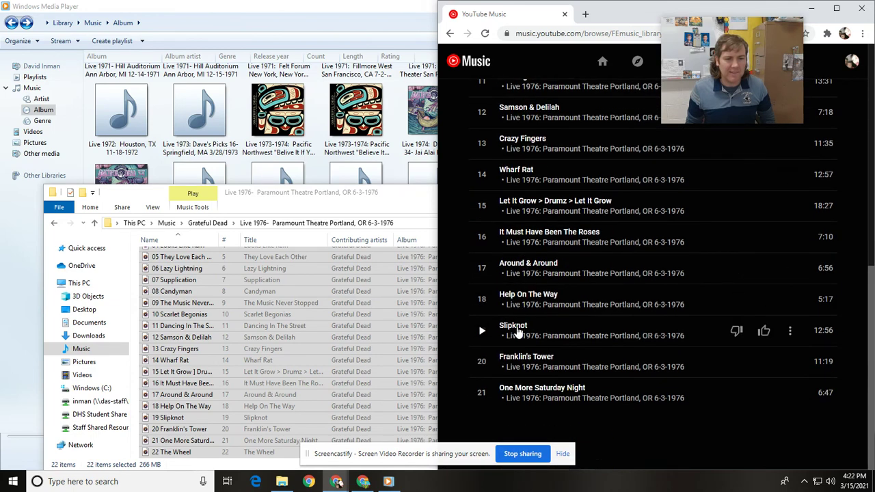
{"action": "scroll", "coordinate": [527, 308], "scroll_direction": "up", "scroll_amount": 3}
{"action": "scroll", "coordinate": [530, 307], "scroll_direction": "up", "scroll_amount": 2}
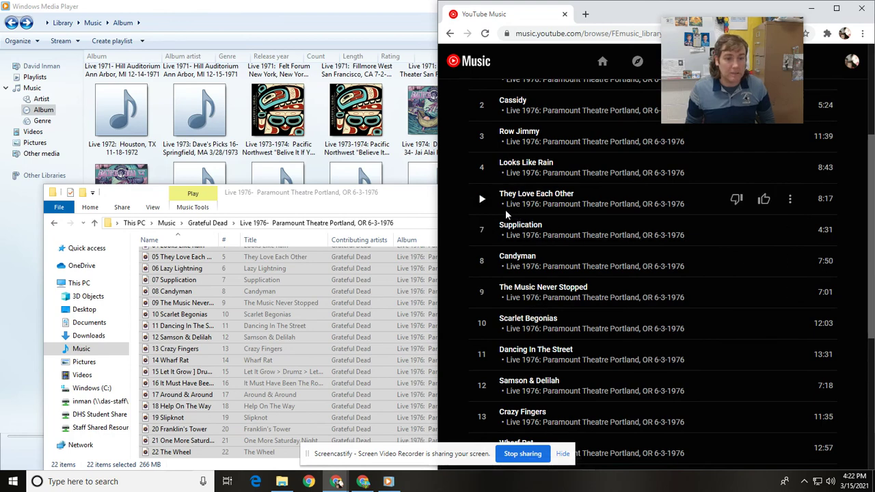
{"action": "scroll", "coordinate": [505, 209], "scroll_direction": "up", "scroll_amount": 1}
{"action": "scroll", "coordinate": [551, 195], "scroll_direction": "down", "scroll_amount": 1}
{"action": "scroll", "coordinate": [551, 193], "scroll_direction": "down", "scroll_amount": 1}
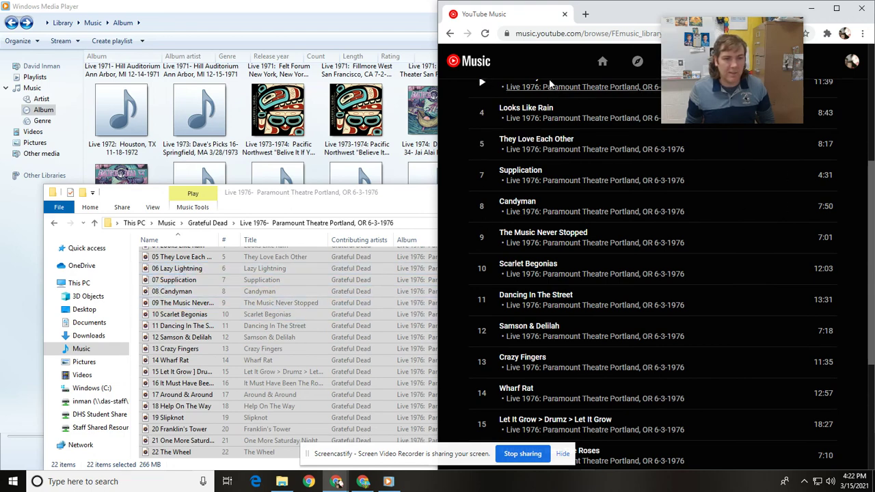
Step: Refresh the album page again and check the full track list from Might As Well to The Wheel
{"action": "left_click", "coordinate": [485, 33]}
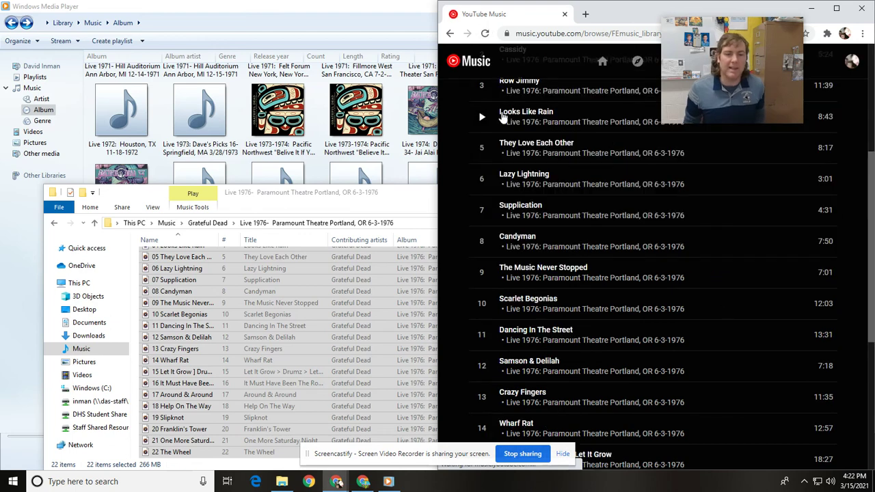
{"action": "left_click", "coordinate": [590, 247]}
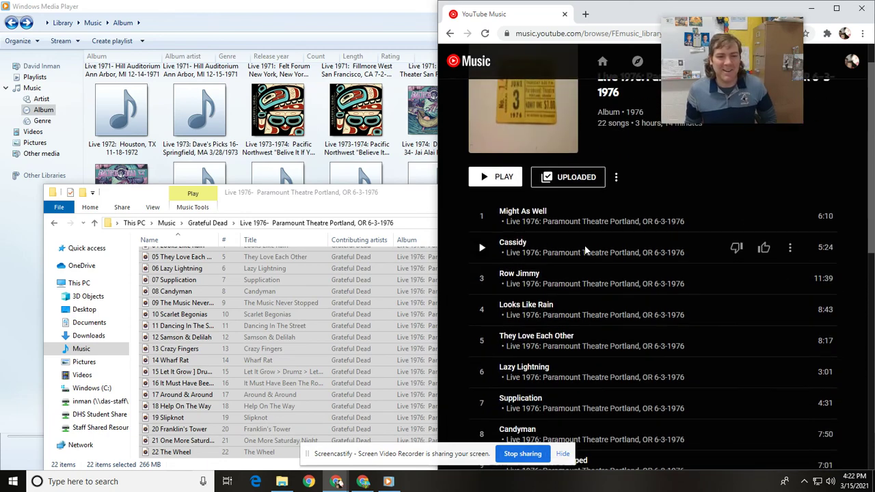
{"action": "scroll", "coordinate": [484, 208], "scroll_direction": "down", "scroll_amount": 2}
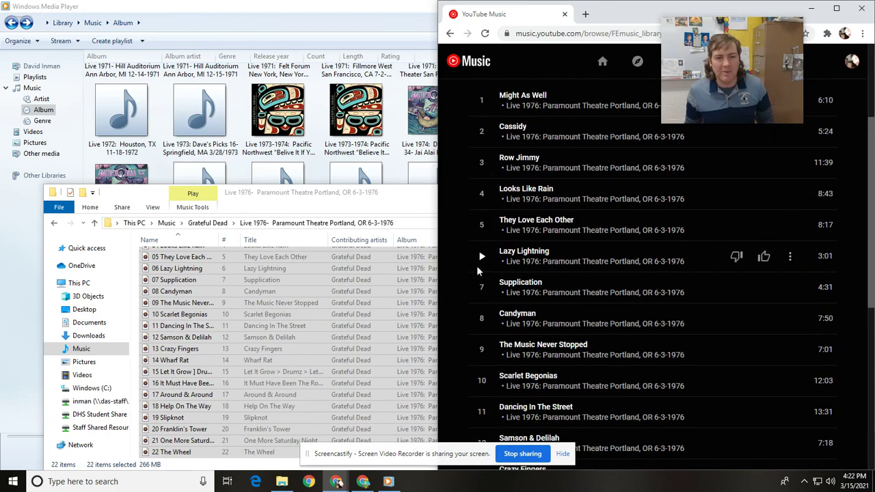
{"action": "scroll", "coordinate": [478, 208], "scroll_direction": "down", "scroll_amount": 2}
{"action": "scroll", "coordinate": [481, 301], "scroll_direction": "down", "scroll_amount": 3}
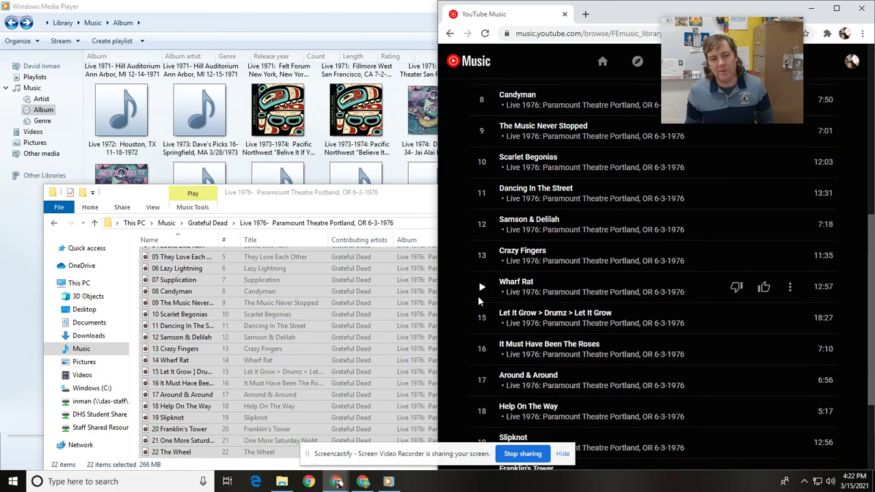
{"action": "scroll", "coordinate": [480, 294], "scroll_direction": "down", "scroll_amount": 2}
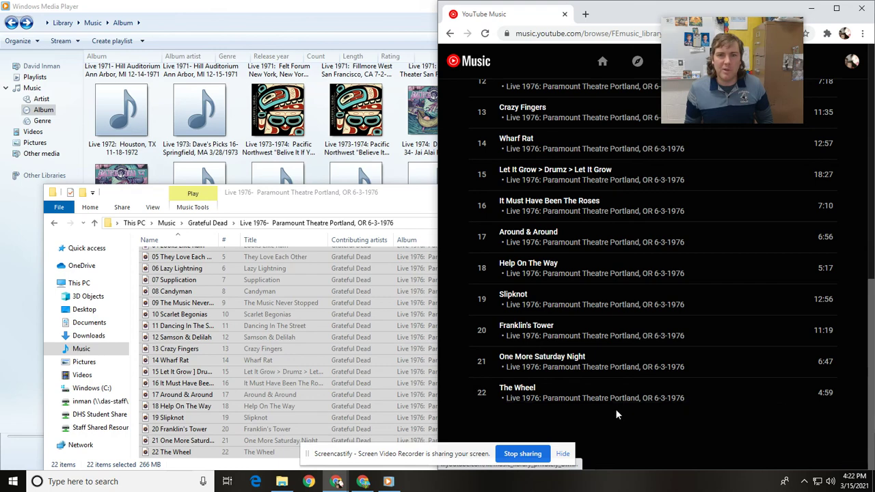
{"action": "scroll", "coordinate": [564, 216], "scroll_direction": "up", "scroll_amount": 4}
{"action": "scroll", "coordinate": [564, 216], "scroll_direction": "up", "scroll_amount": 4}
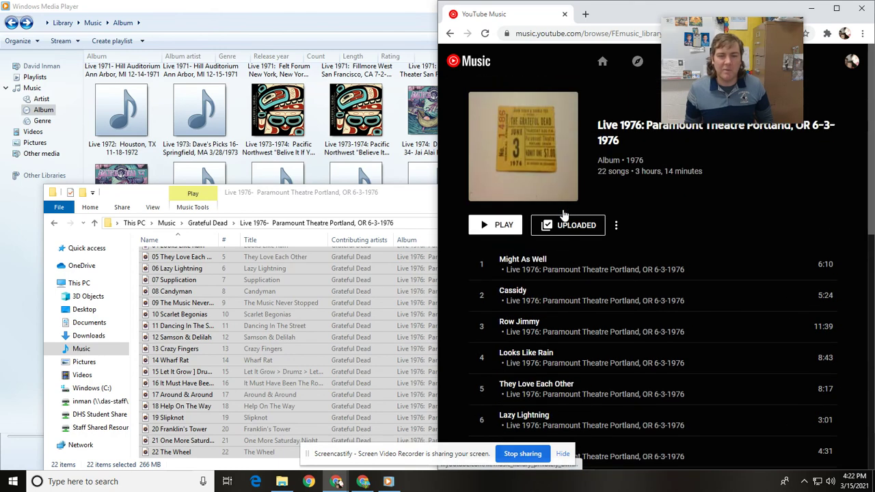